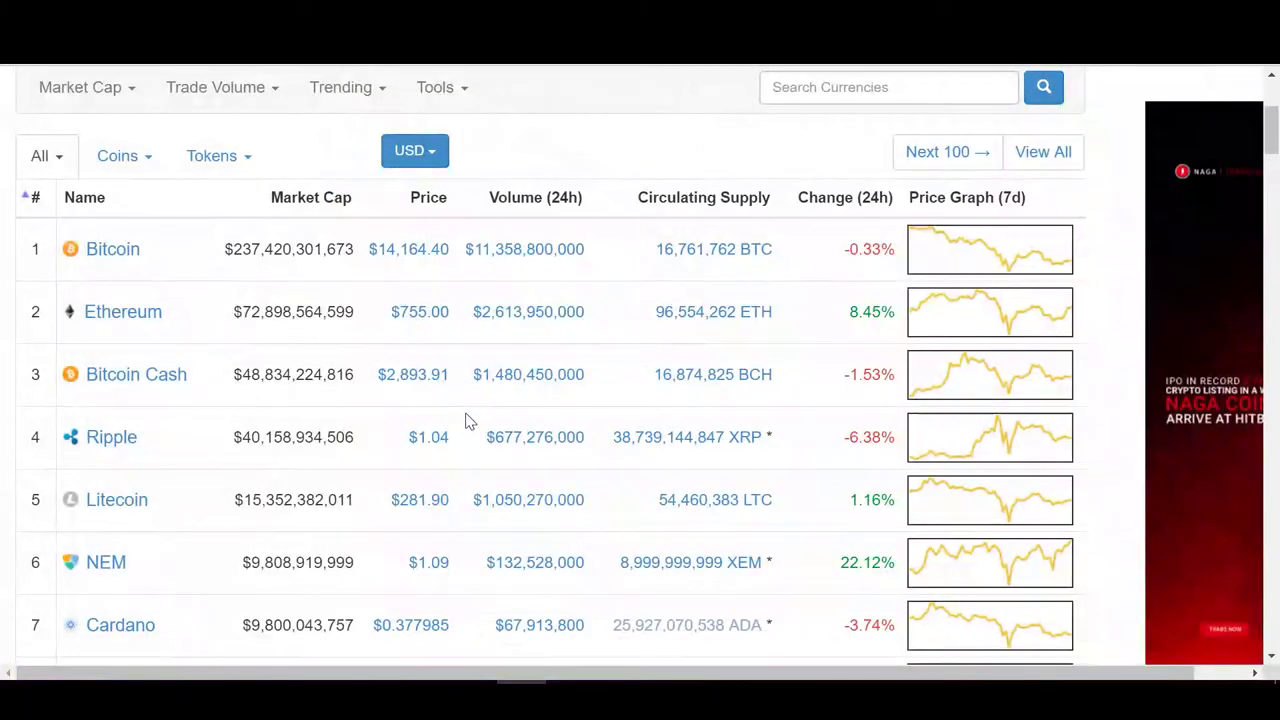
Scroll down and back up through the CoinMarketCap cryptocurrency rankings table.
scroll(466, 414, down, 2)
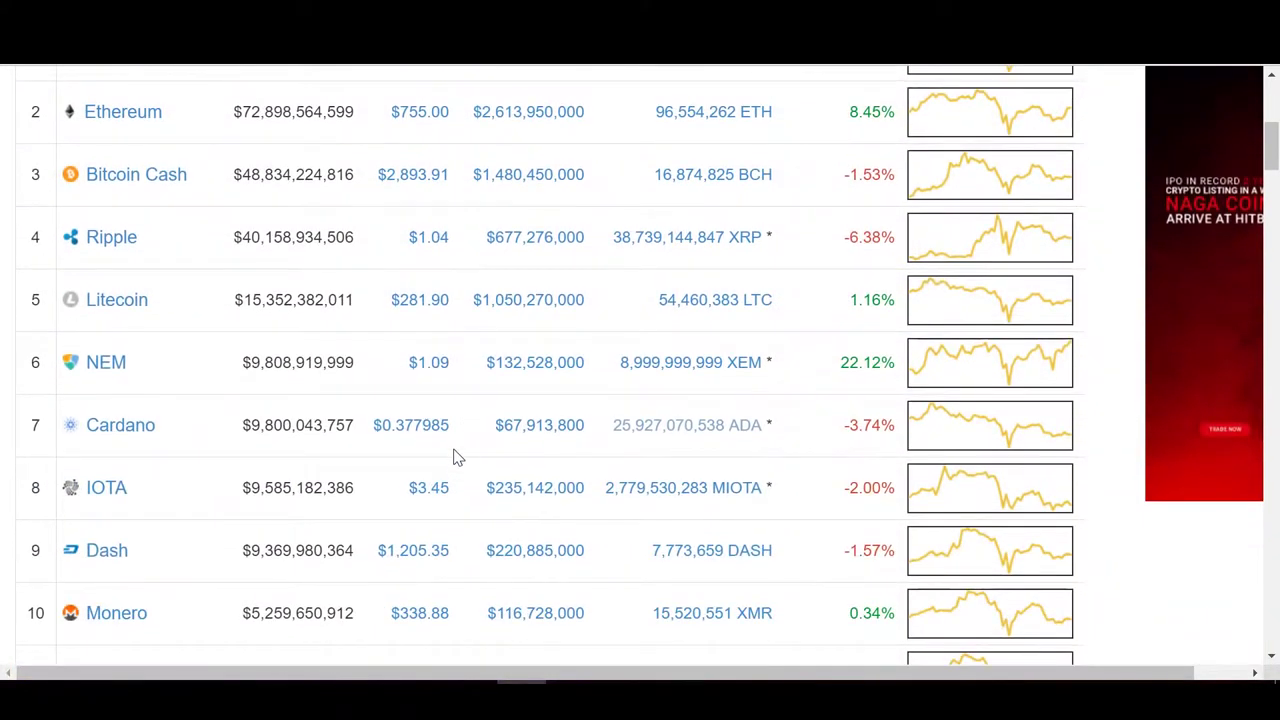
scroll(455, 460, down, 2)
scroll(455, 458, down, 2)
scroll(455, 458, down, 1)
scroll(455, 458, down, 2)
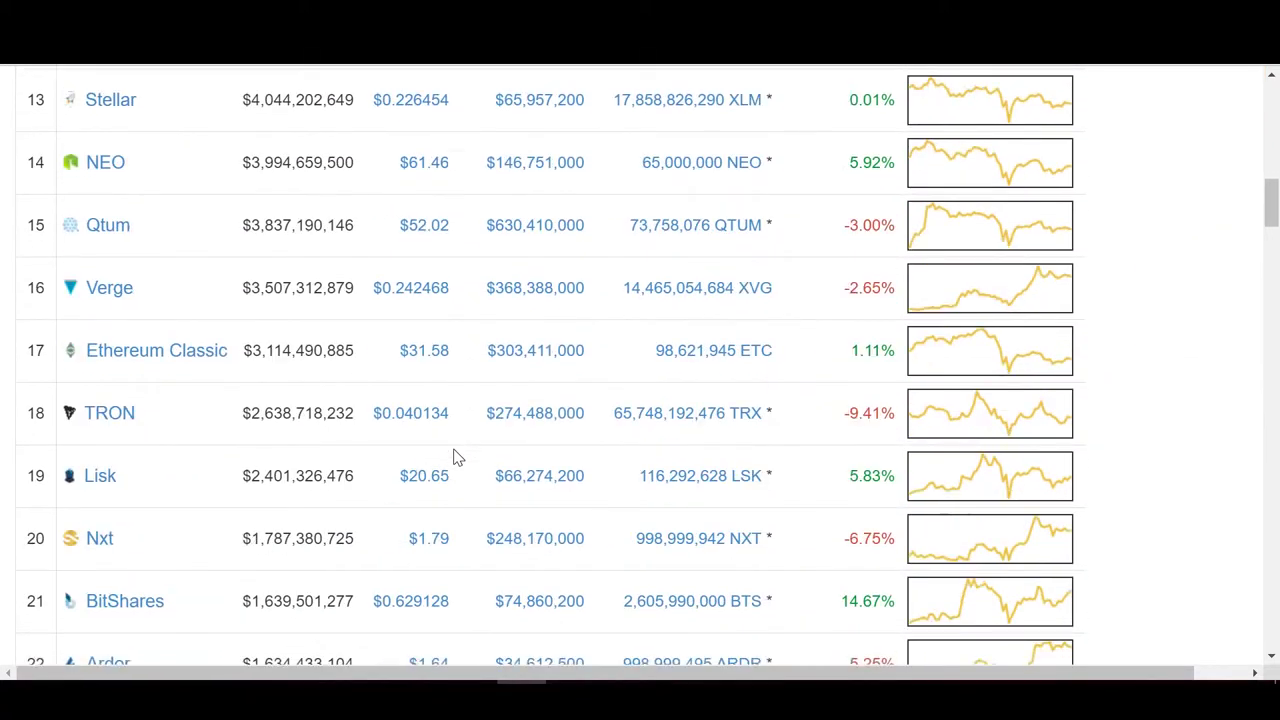
scroll(455, 458, down, 2)
scroll(455, 458, down, 1)
scroll(455, 458, down, 3)
scroll(455, 458, down, 2)
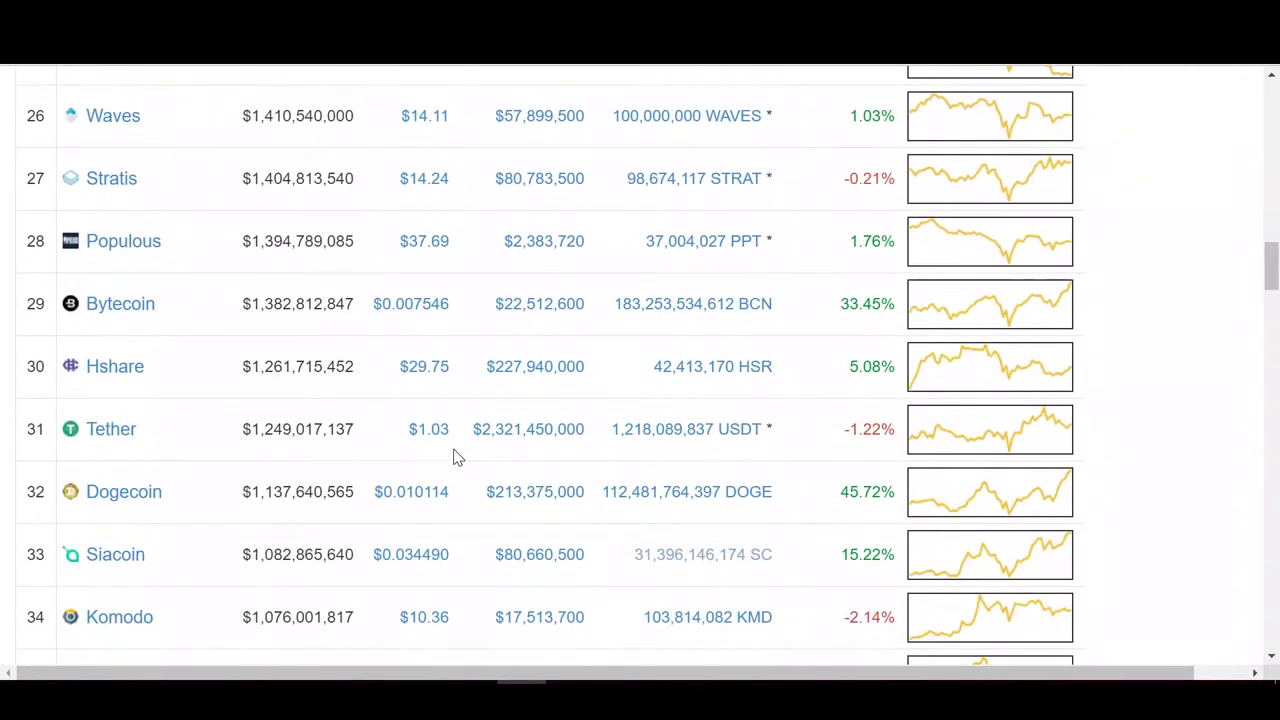
scroll(455, 458, up, 4)
scroll(455, 458, up, 4)
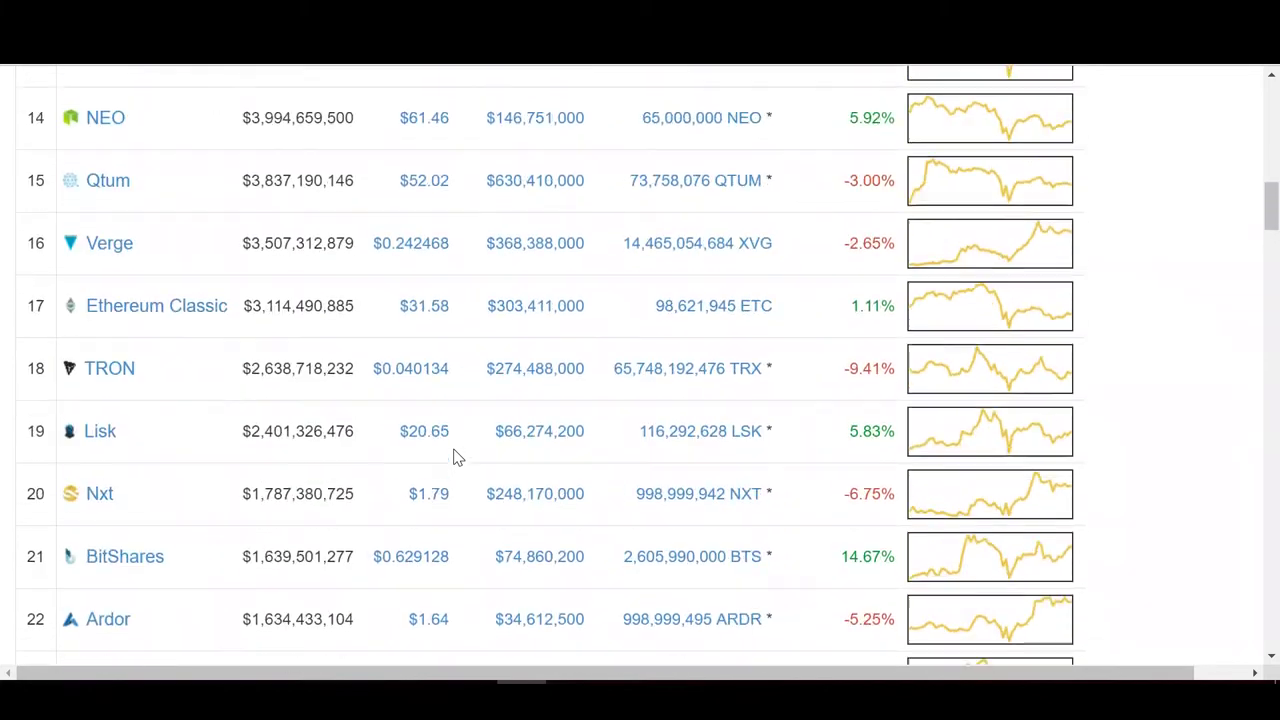
scroll(455, 458, up, 1)
scroll(455, 458, up, 2)
scroll(455, 458, up, 2)
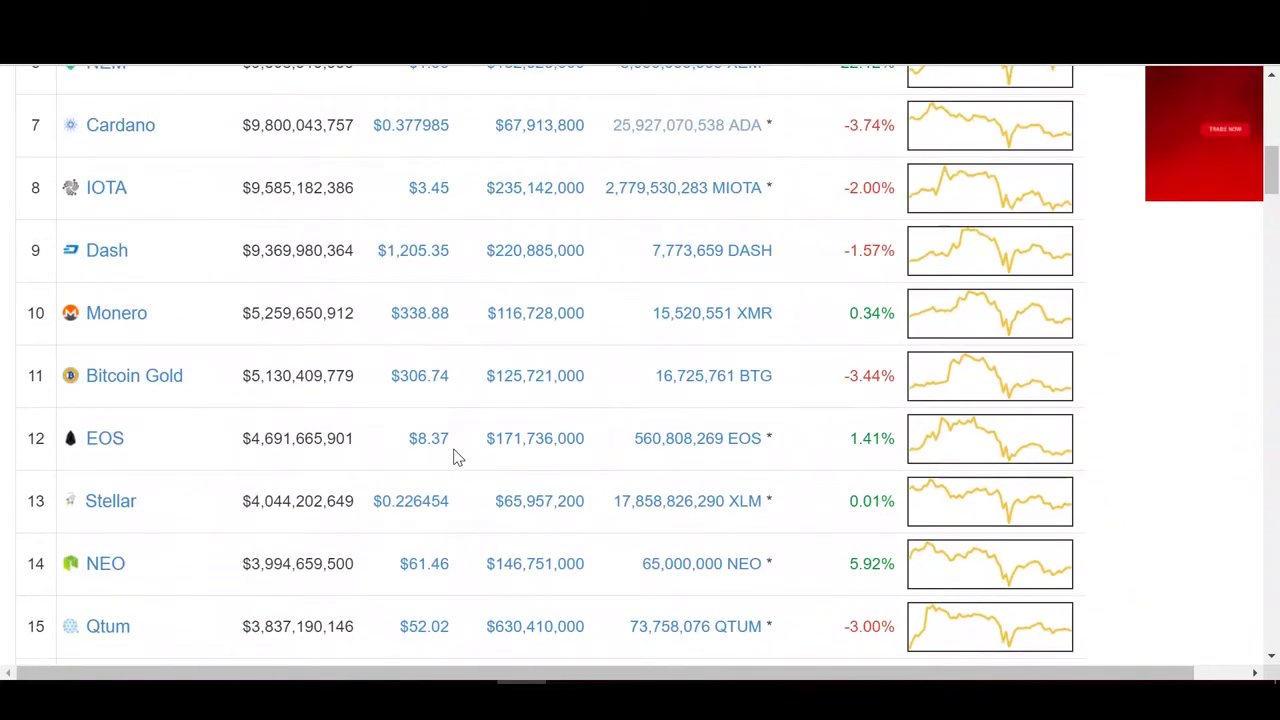
scroll(455, 458, up, 1)
scroll(455, 458, up, 2)
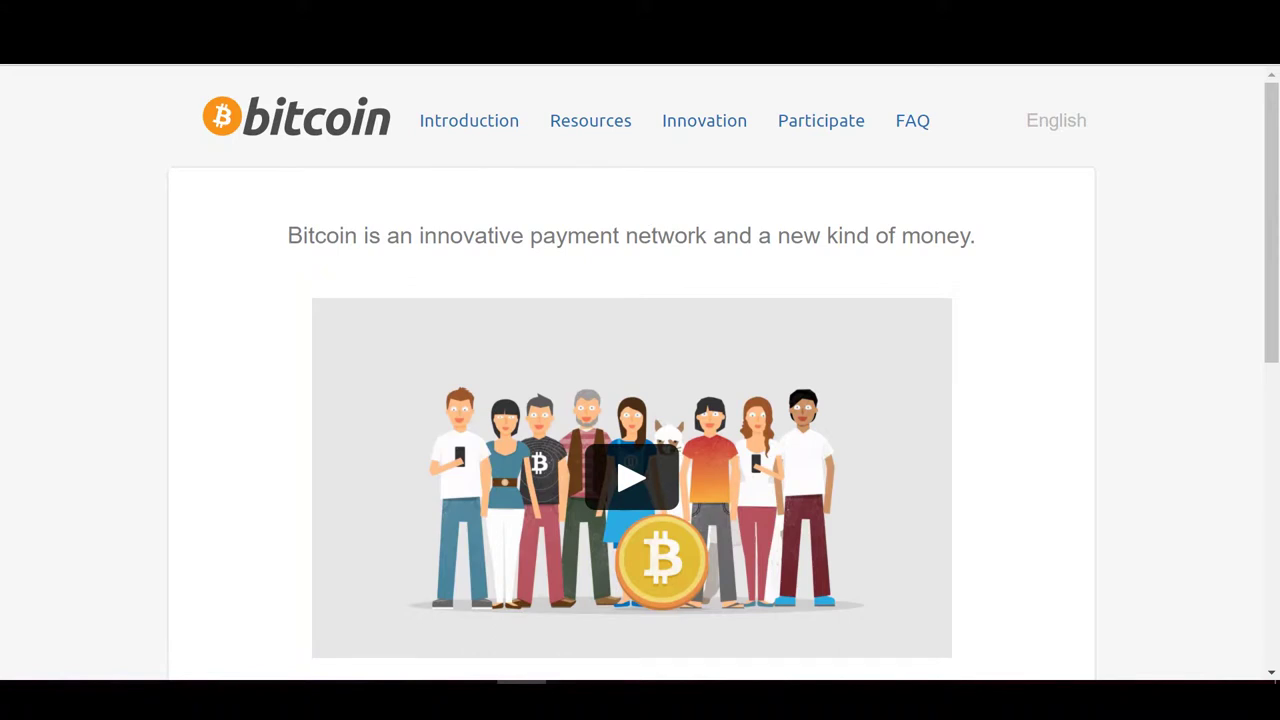
Go from the Bitcoin.org homepage via 'Get started with Bitcoin' to the 'Choose your wallet' list.
scroll(640, 400, down, 1)
scroll(640, 400, up, 1)
scroll(640, 370, down, 3)
scroll(640, 370, down, 2)
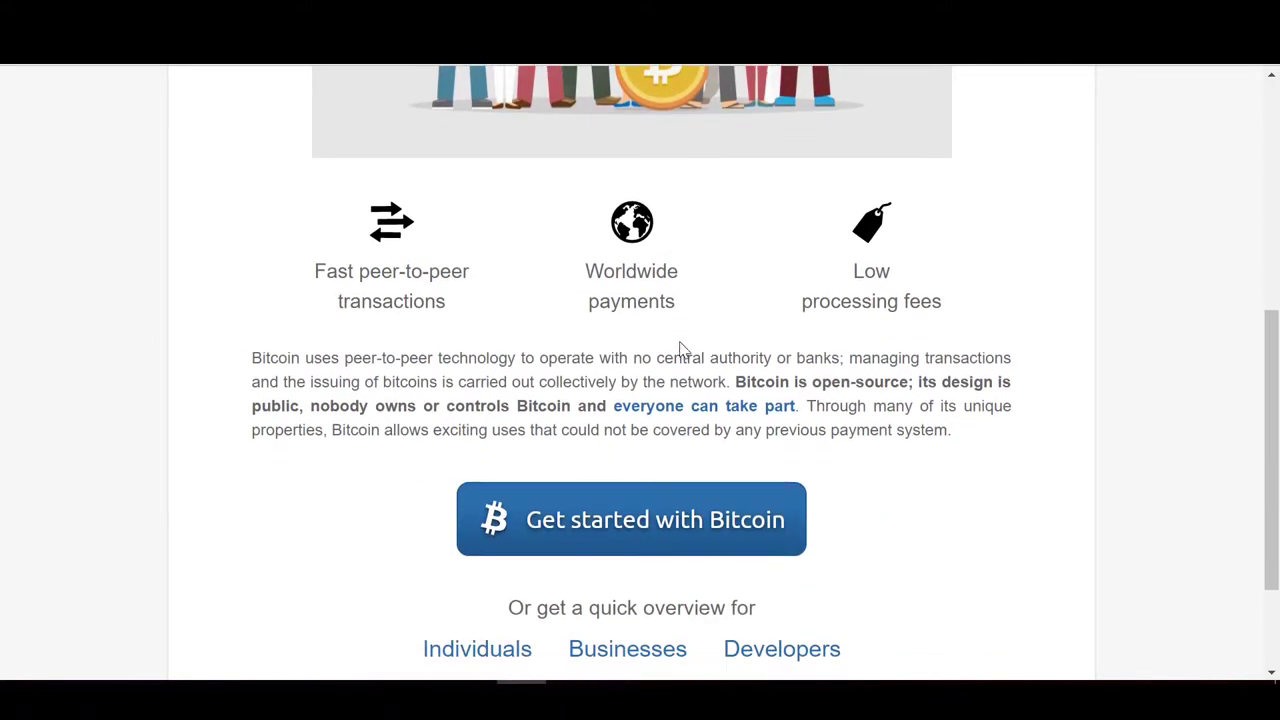
click(646, 518)
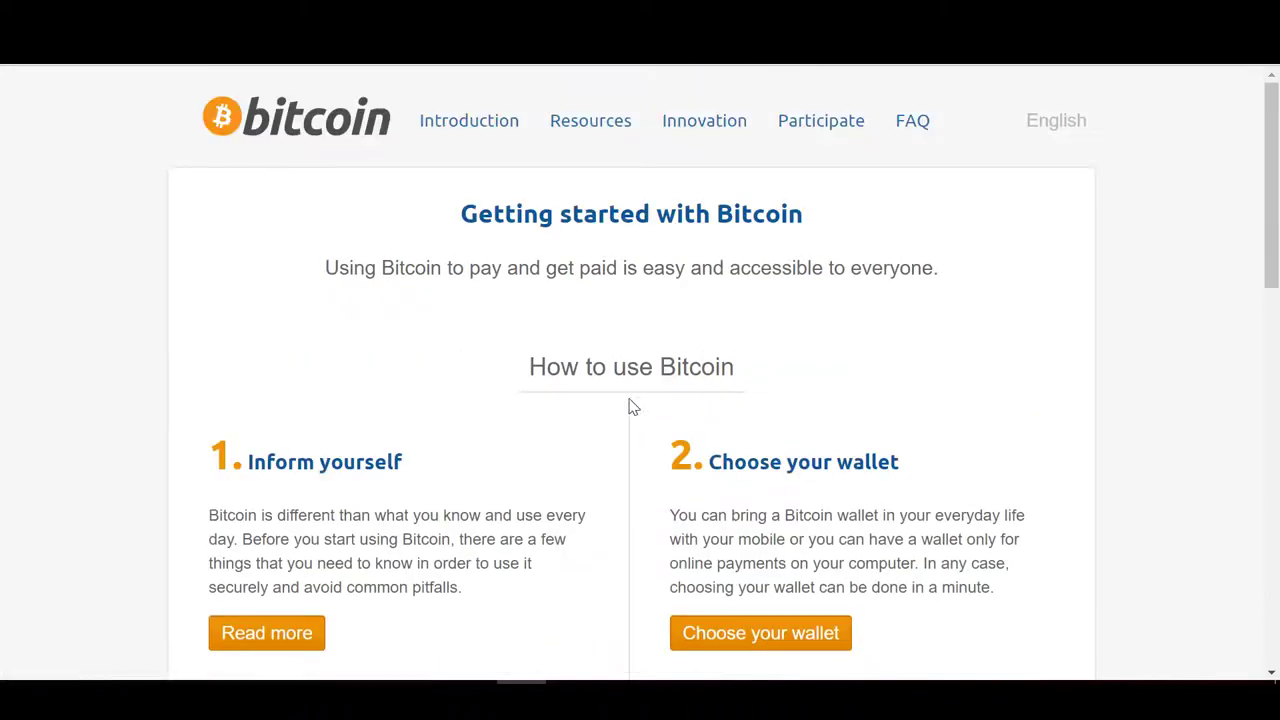
scroll(717, 309, down, 2)
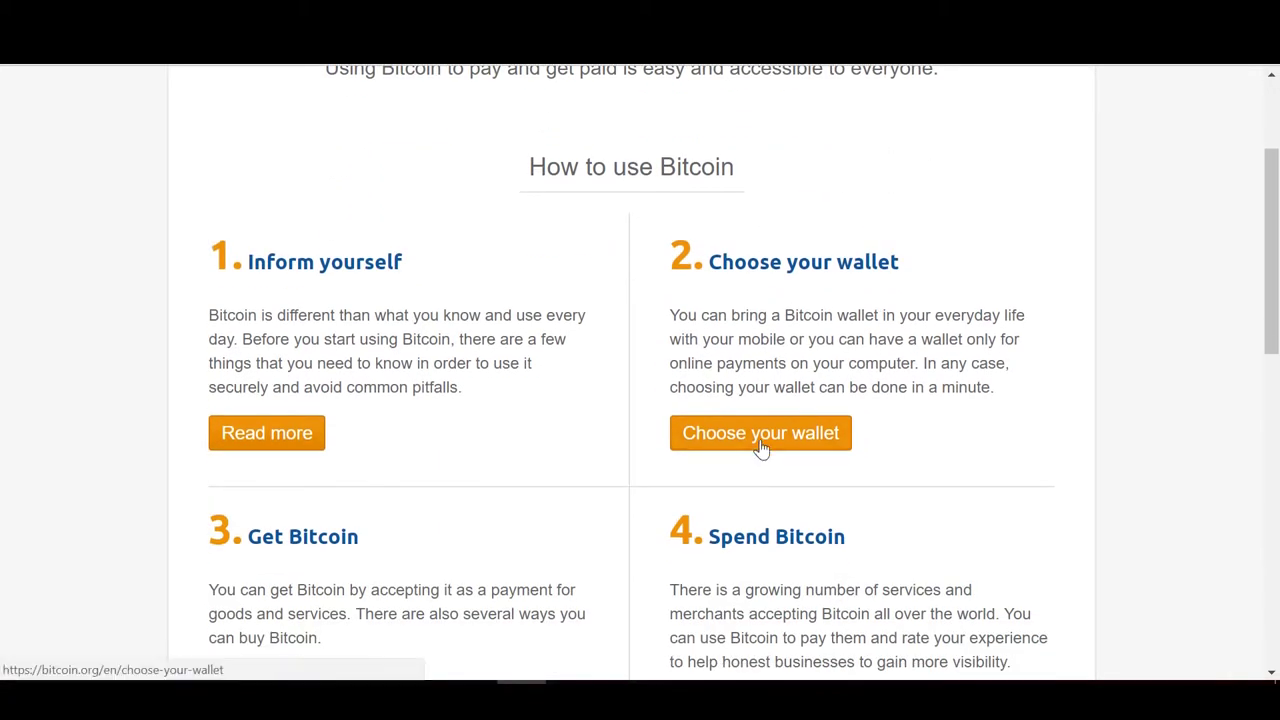
click(760, 445)
scroll(662, 337, down, 2)
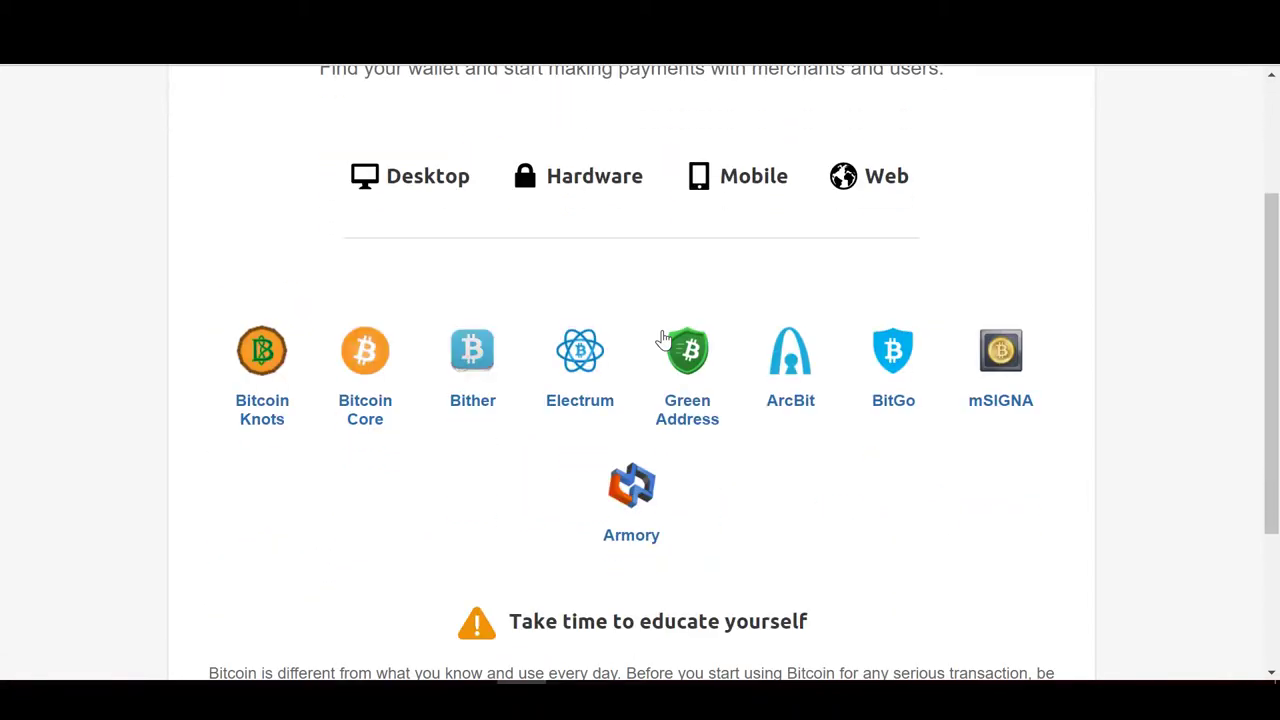
scroll(640, 331, up, 1)
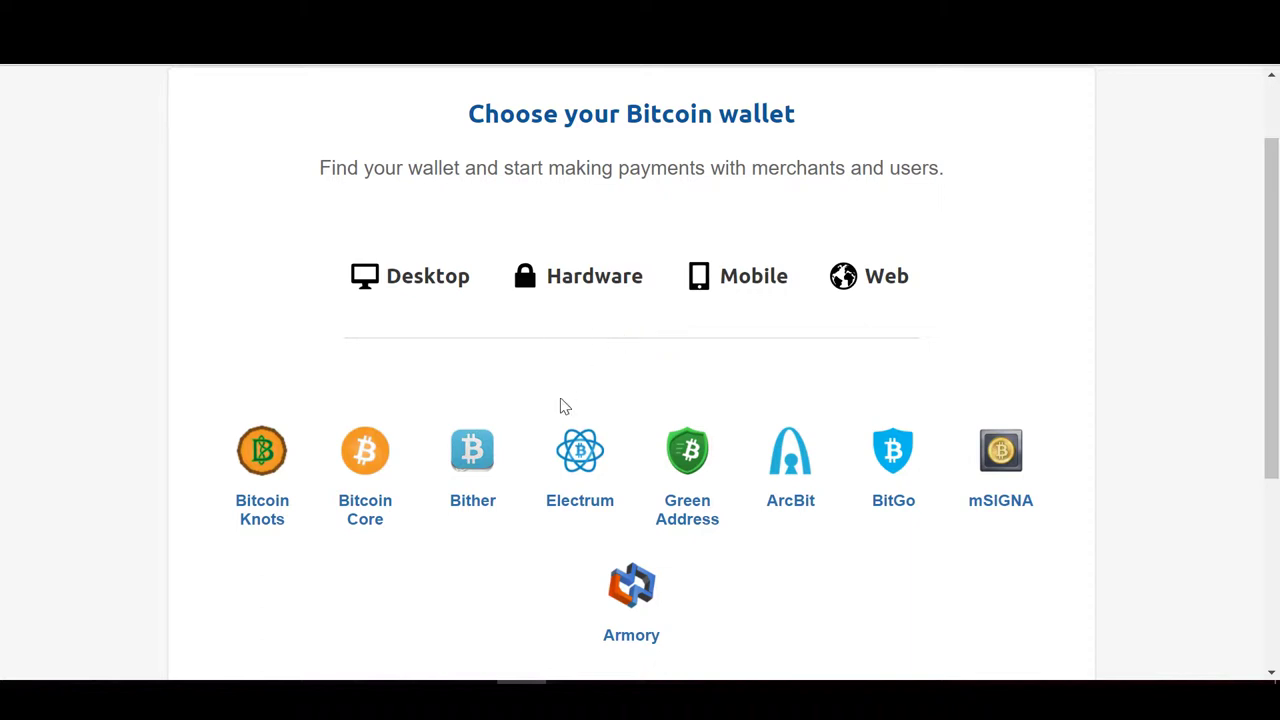
Open Electrum's wallet page, visit the Electrum website and reach its Electrum 3.0.3 download page.
click(572, 452)
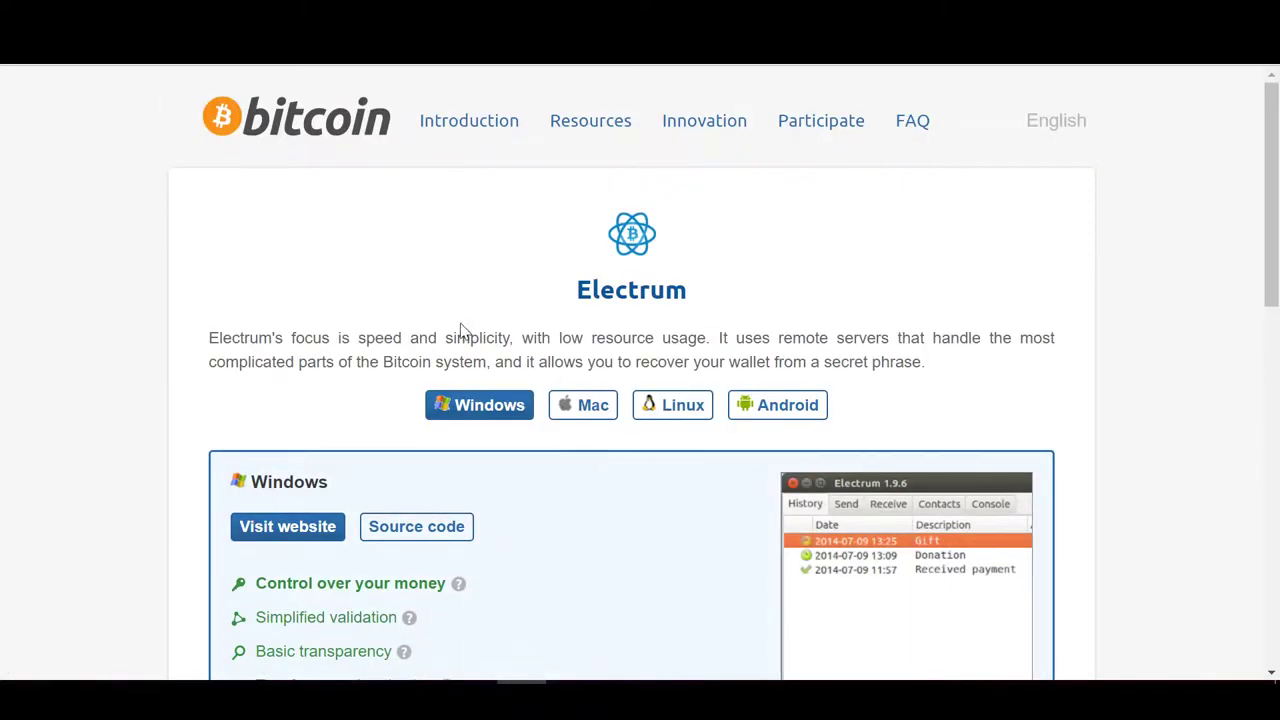
scroll(445, 365, down, 2)
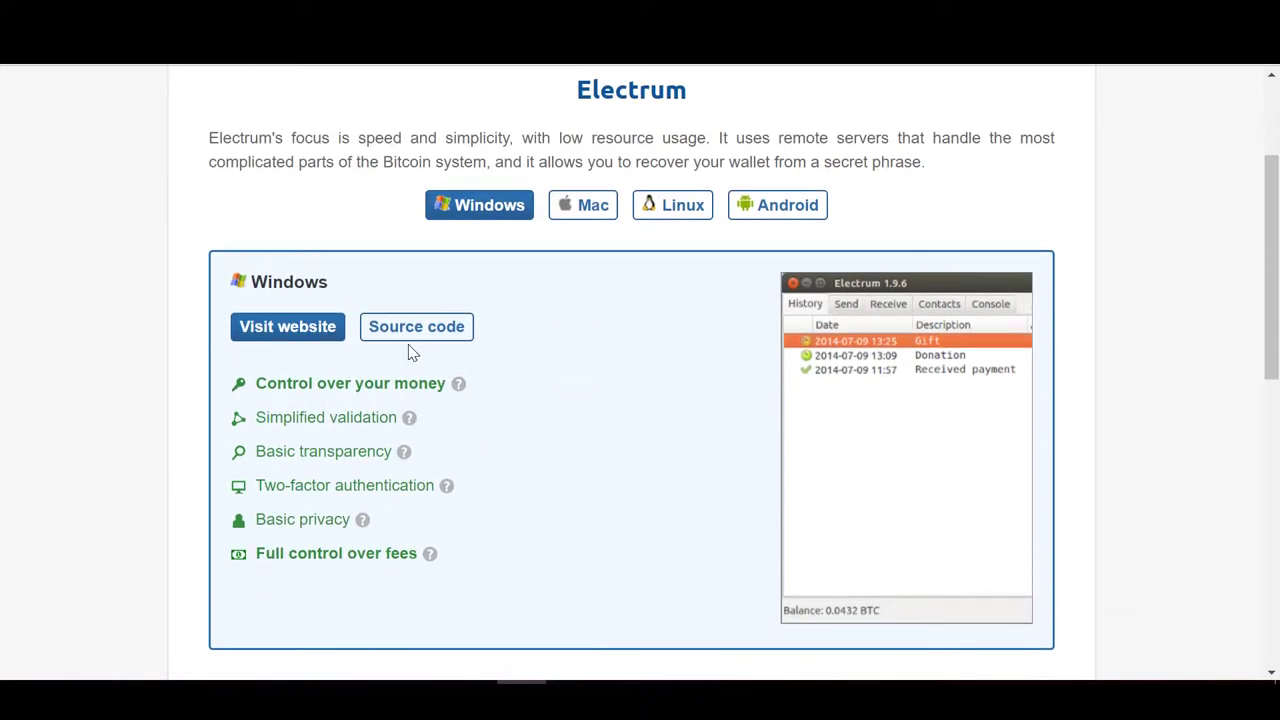
click(320, 332)
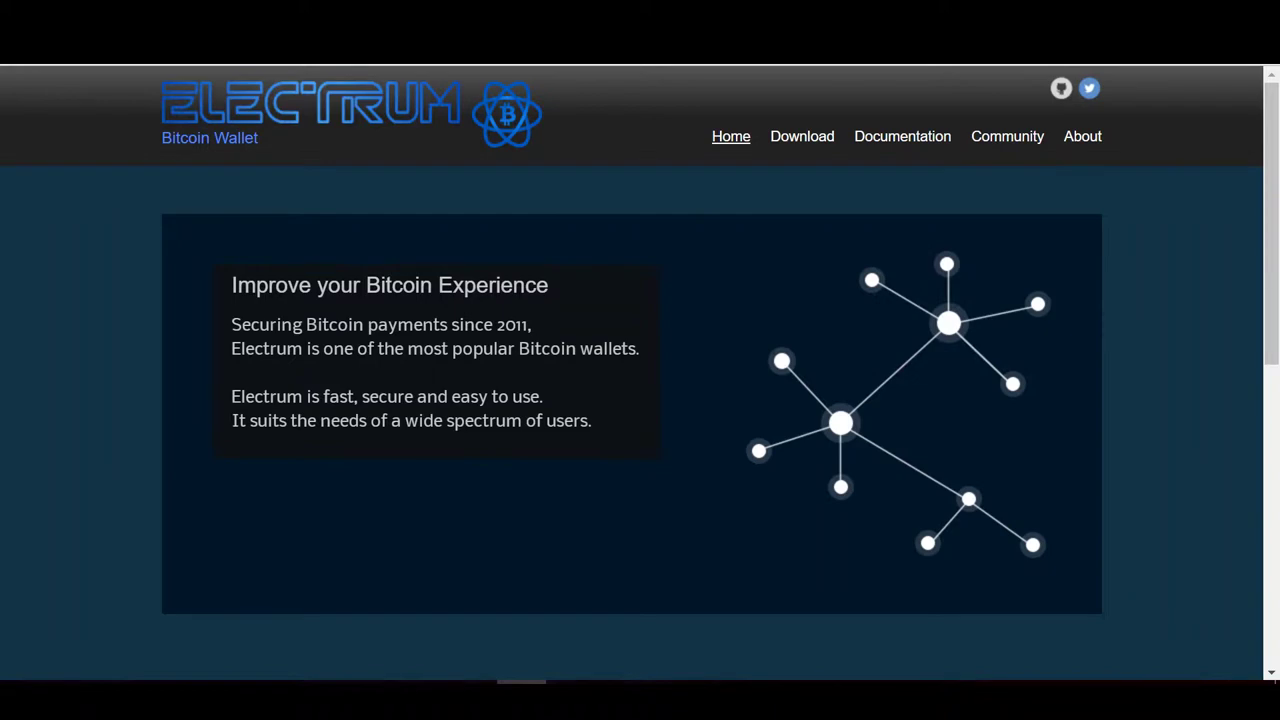
click(803, 148)
scroll(460, 267, down, 1)
scroll(463, 277, down, 2)
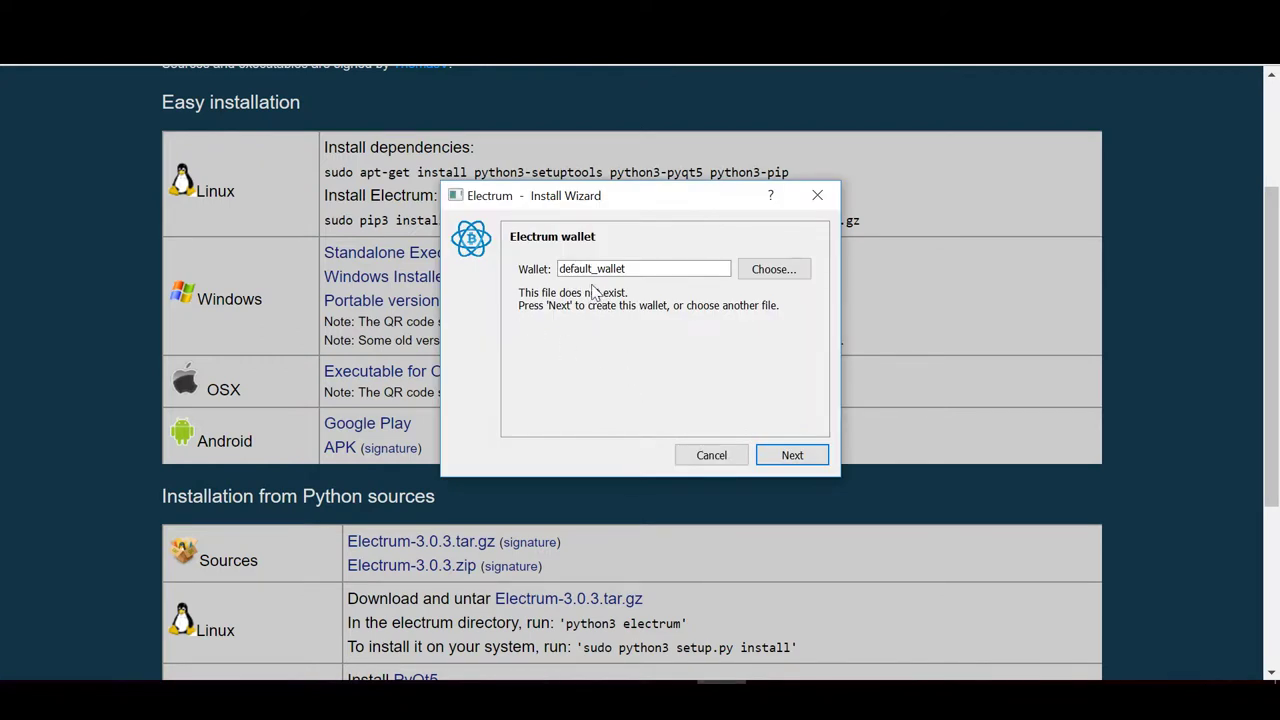
Name the wallet 'Test Wallet' and choose a Standard wallet with a new Standard seed.
double_click(624, 269)
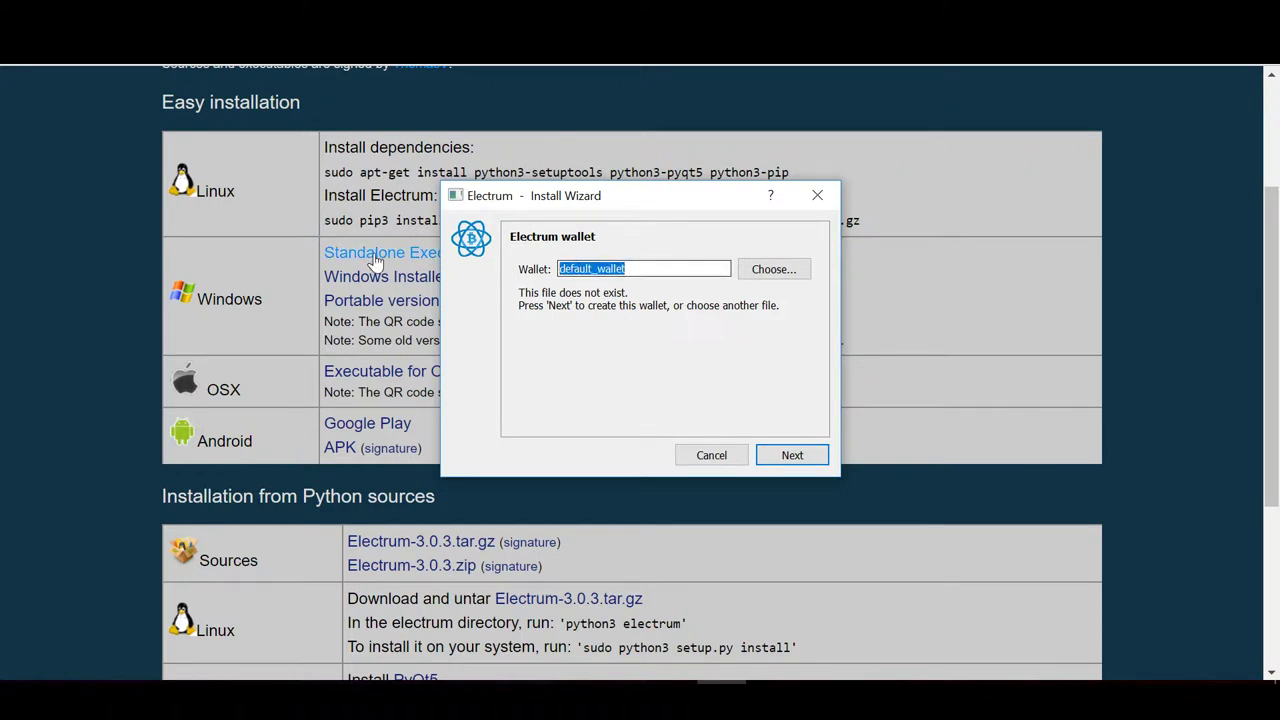
text(Test W)
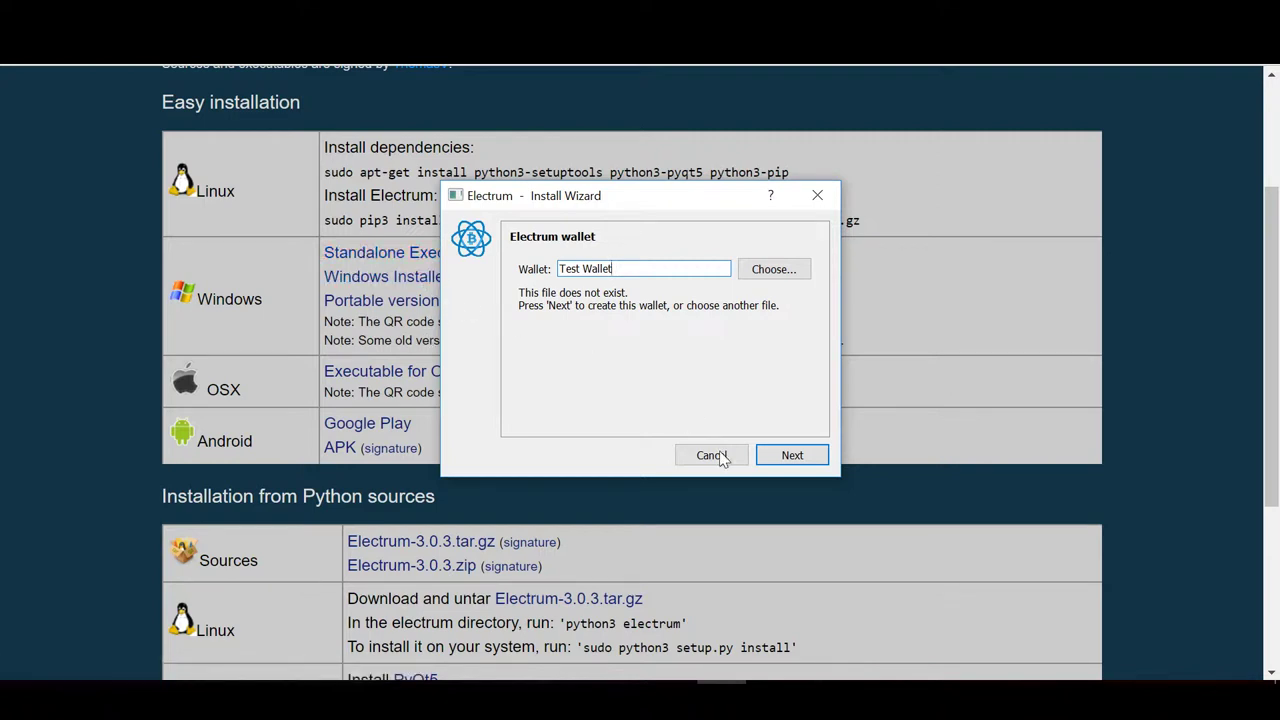
click(786, 460)
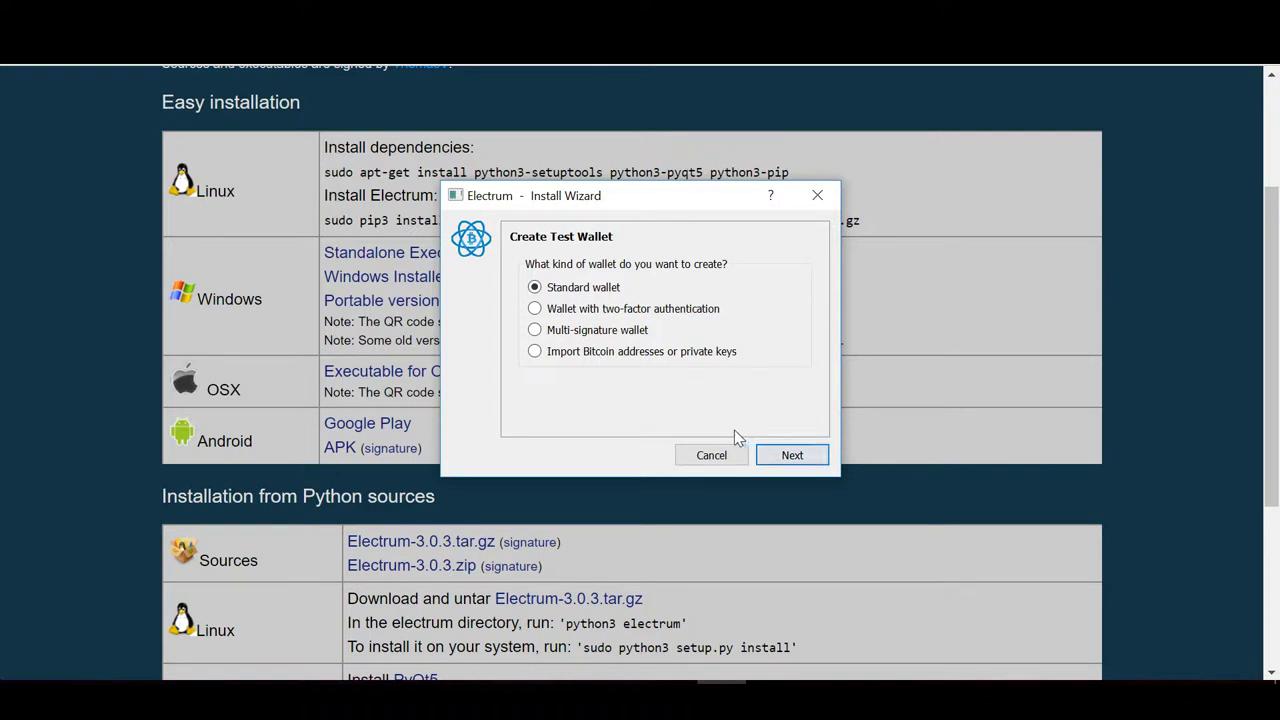
click(796, 457)
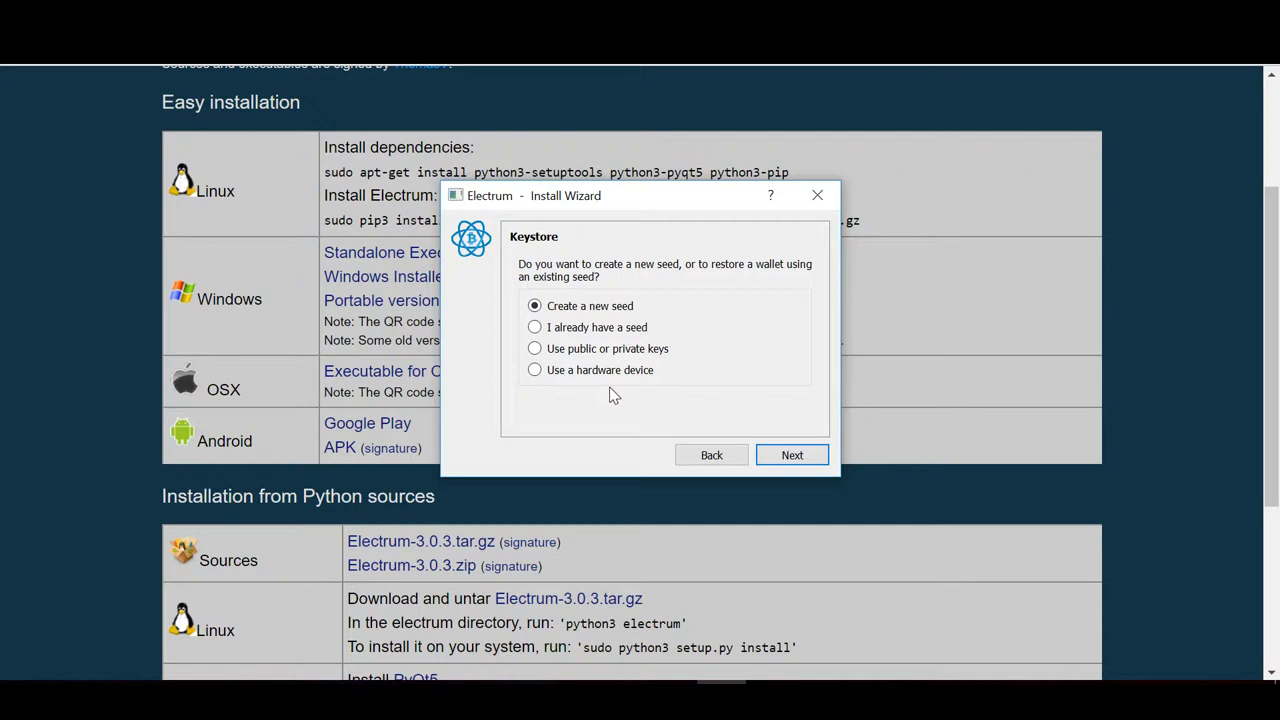
click(782, 456)
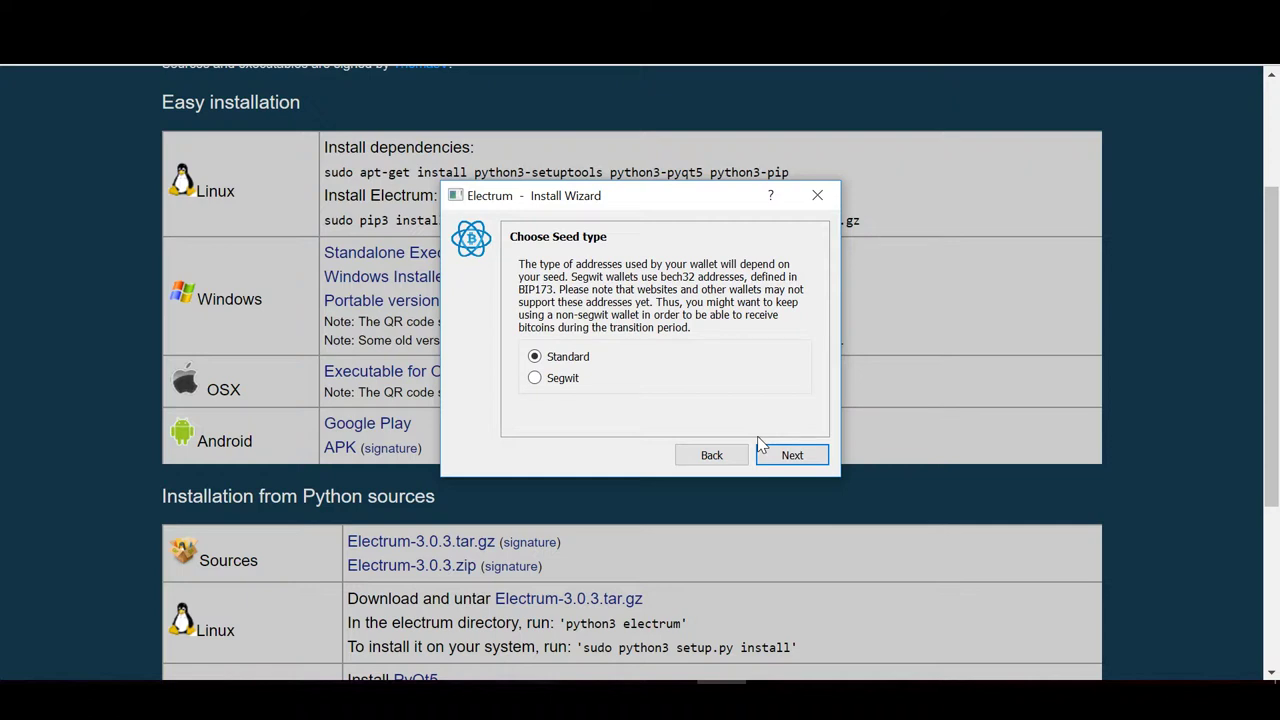
click(782, 455)
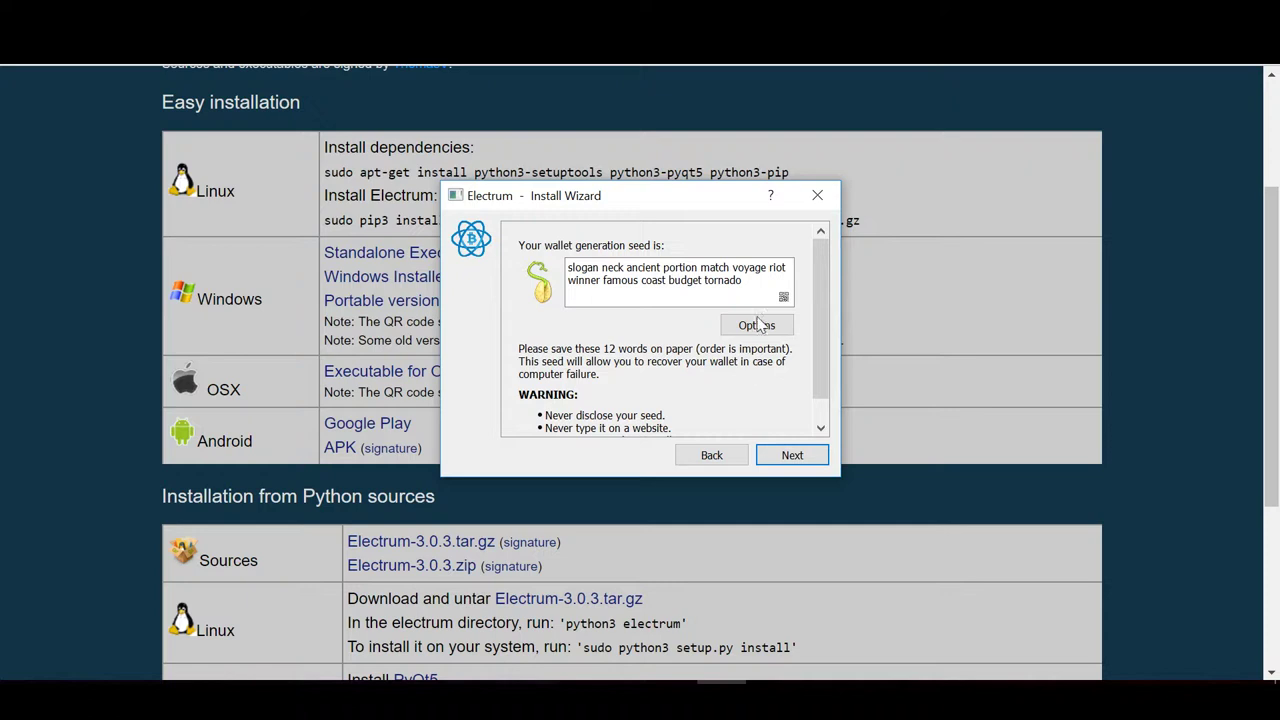
Select all 12 words of the generated seed phrase.
triple_click(676, 274)
key(ctrl+c)
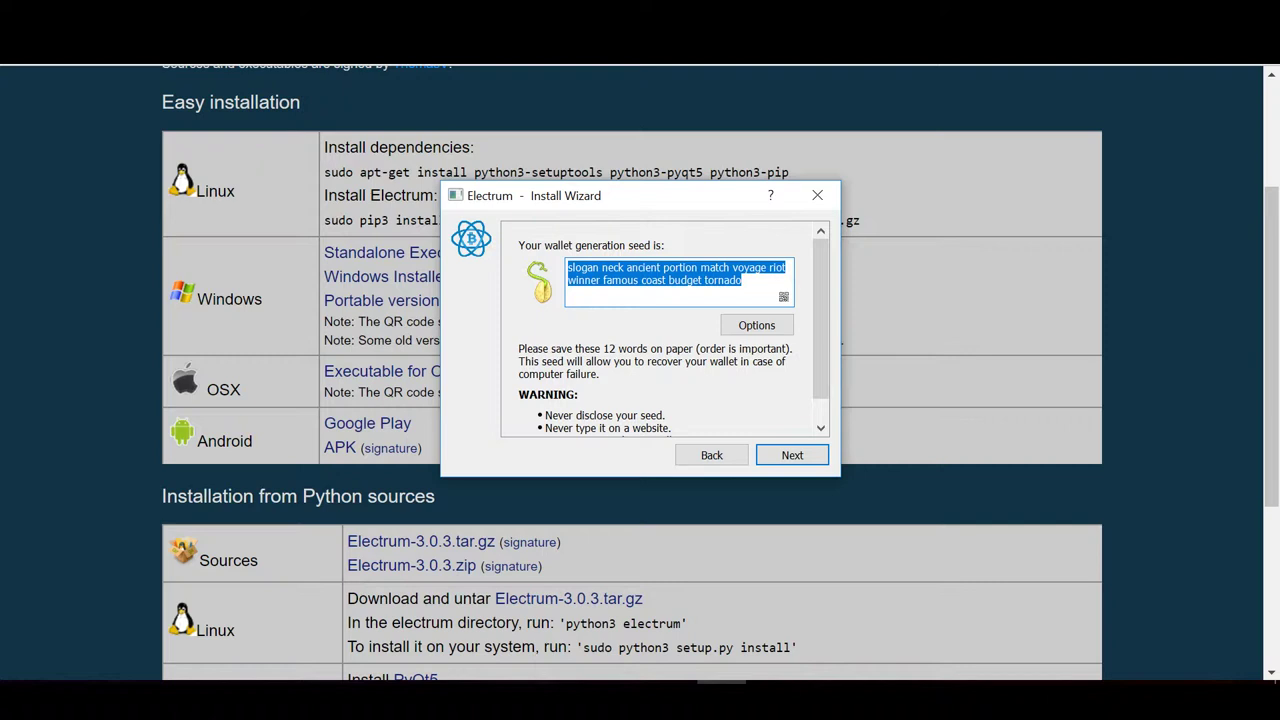
Paste the seed into WalletPass.txt and copy that file into the Electrum program folder.
click(672, 682)
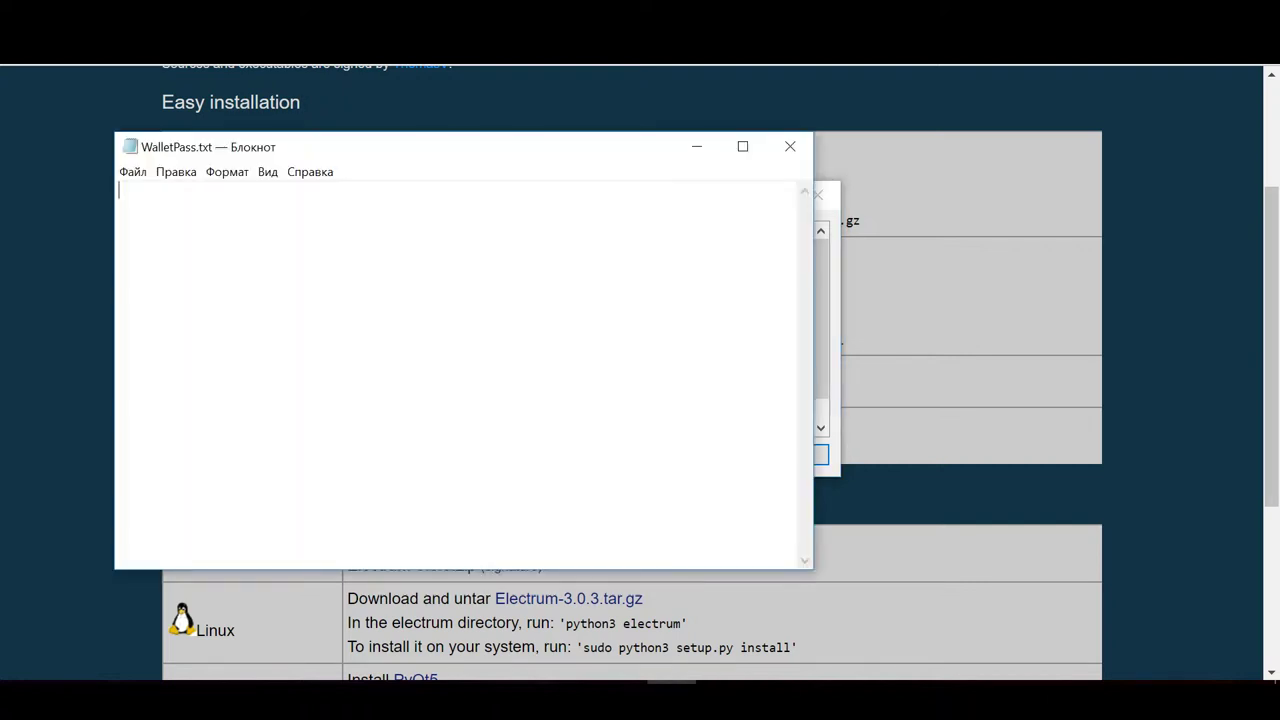
key(ctrl+v)
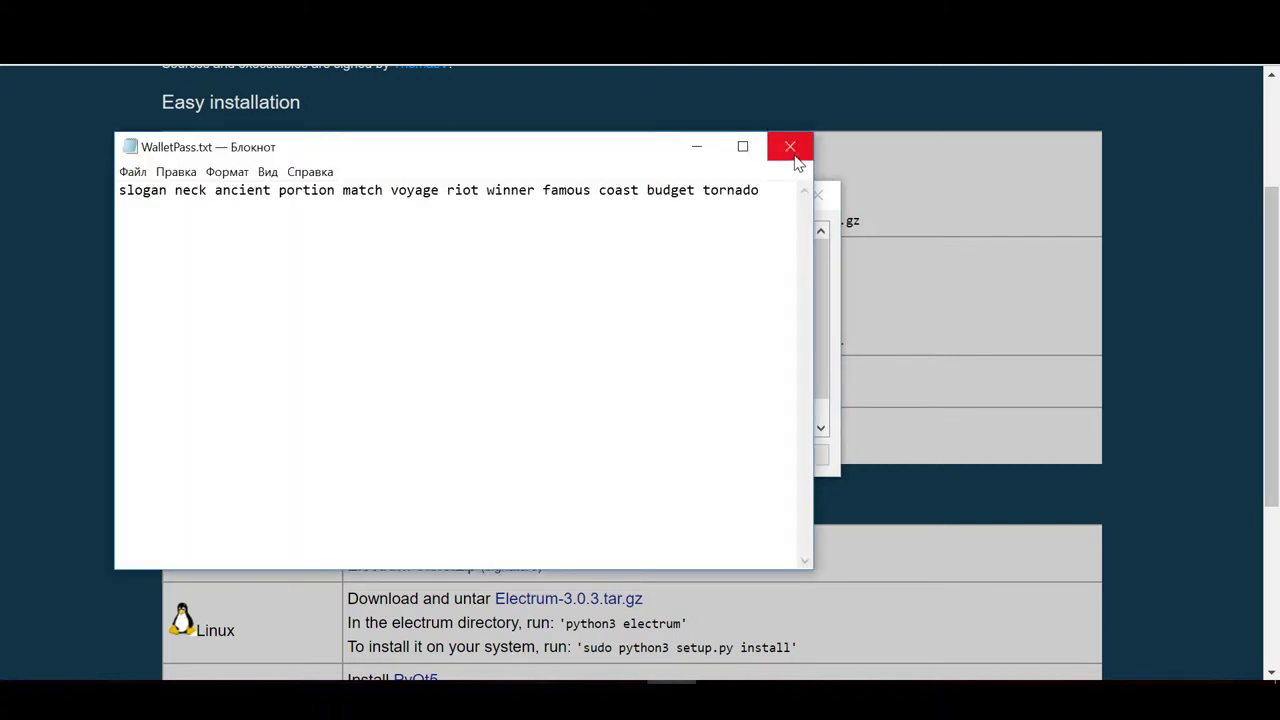
click(790, 147)
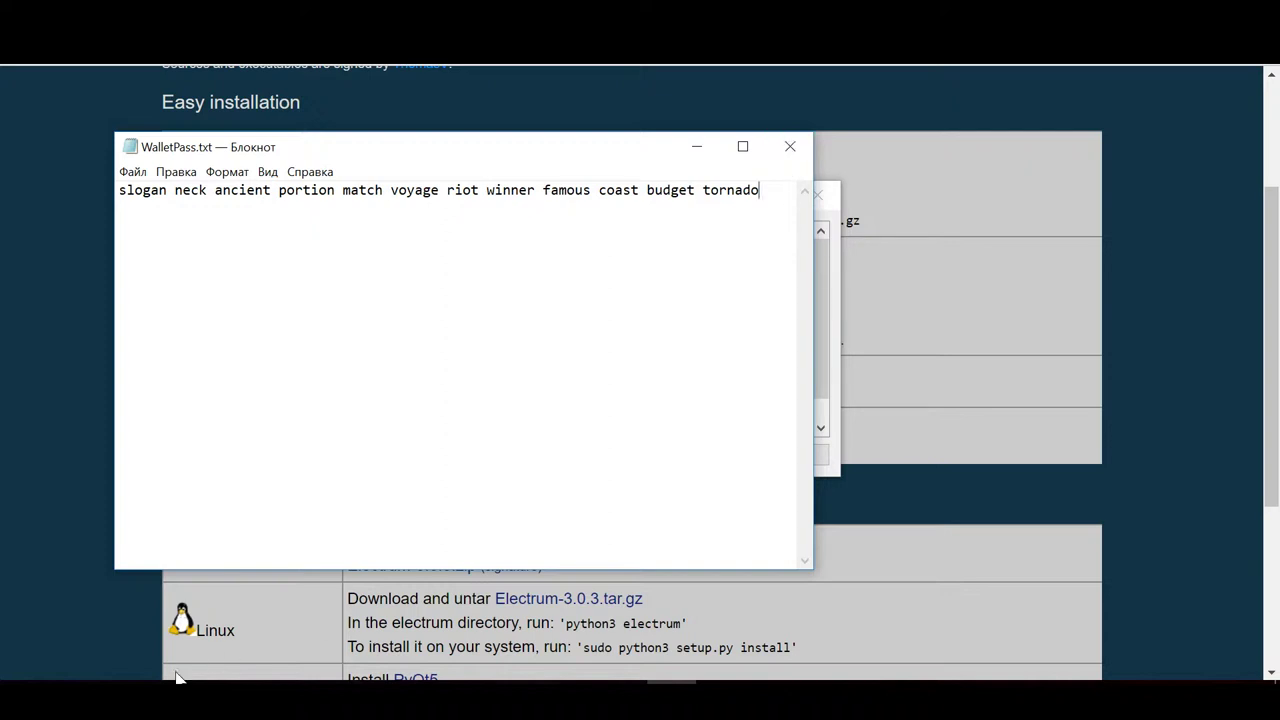
mouse_move(177, 700)
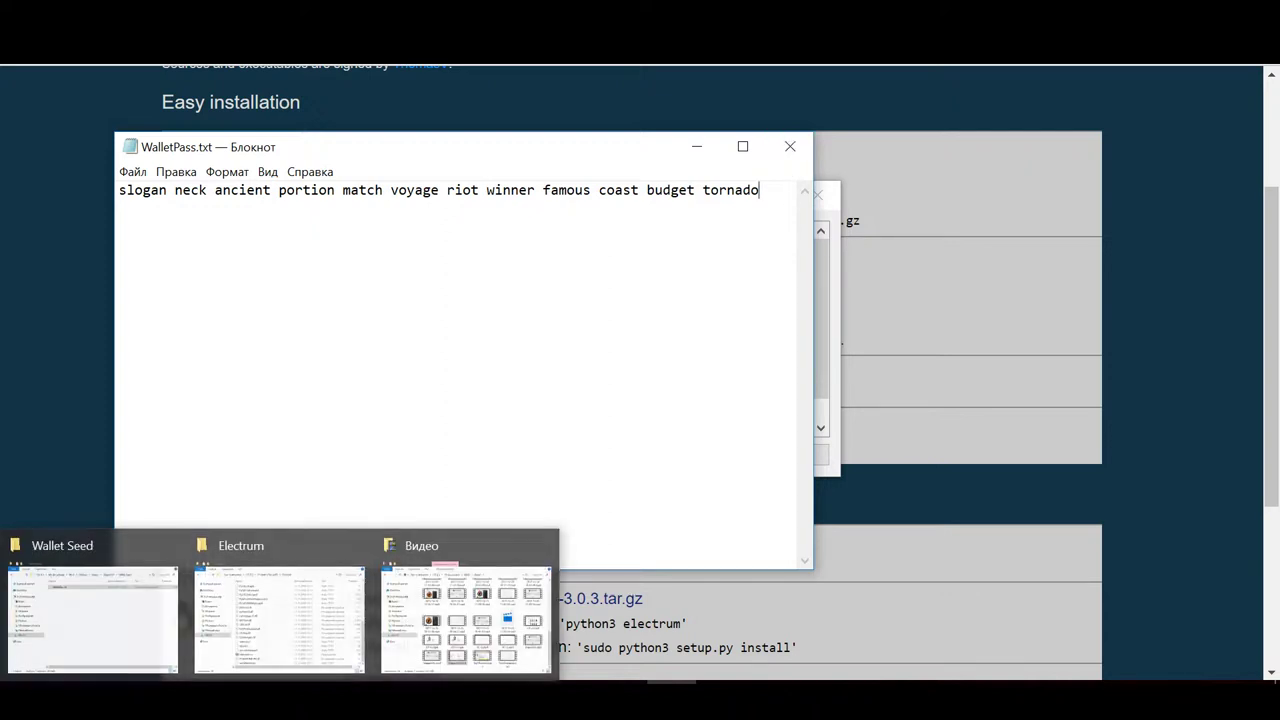
click(275, 700)
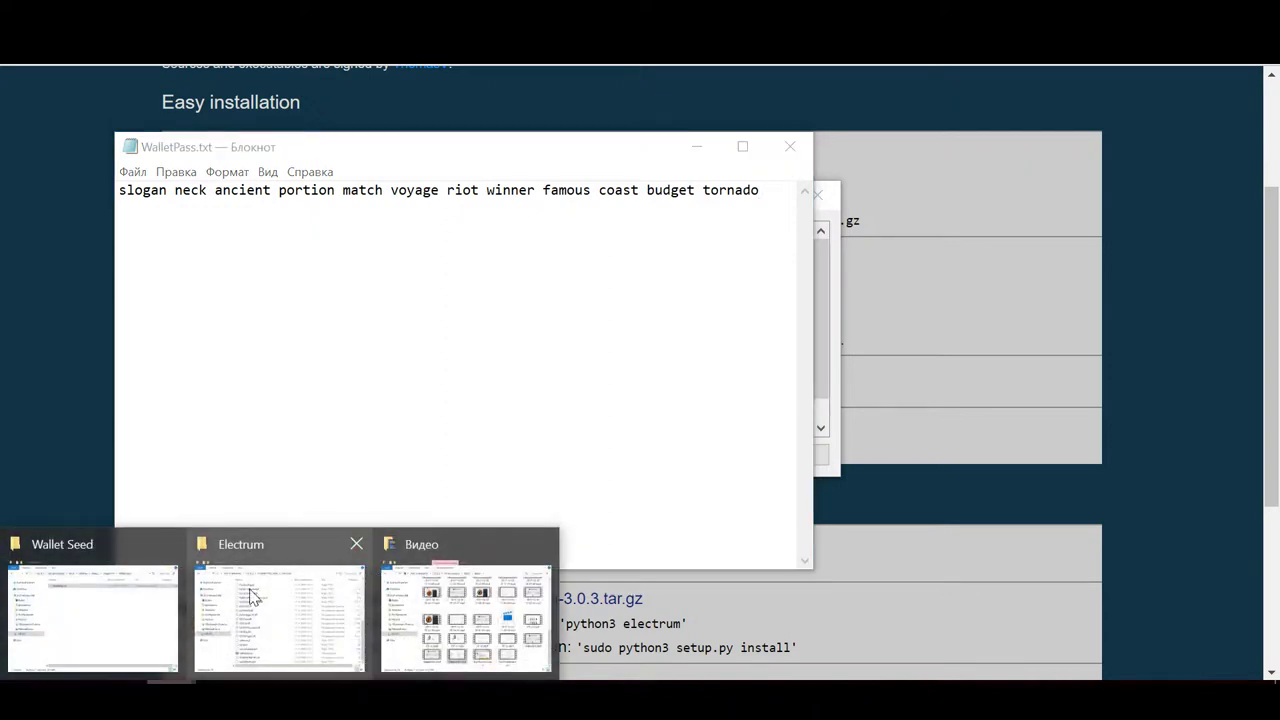
click(95, 610)
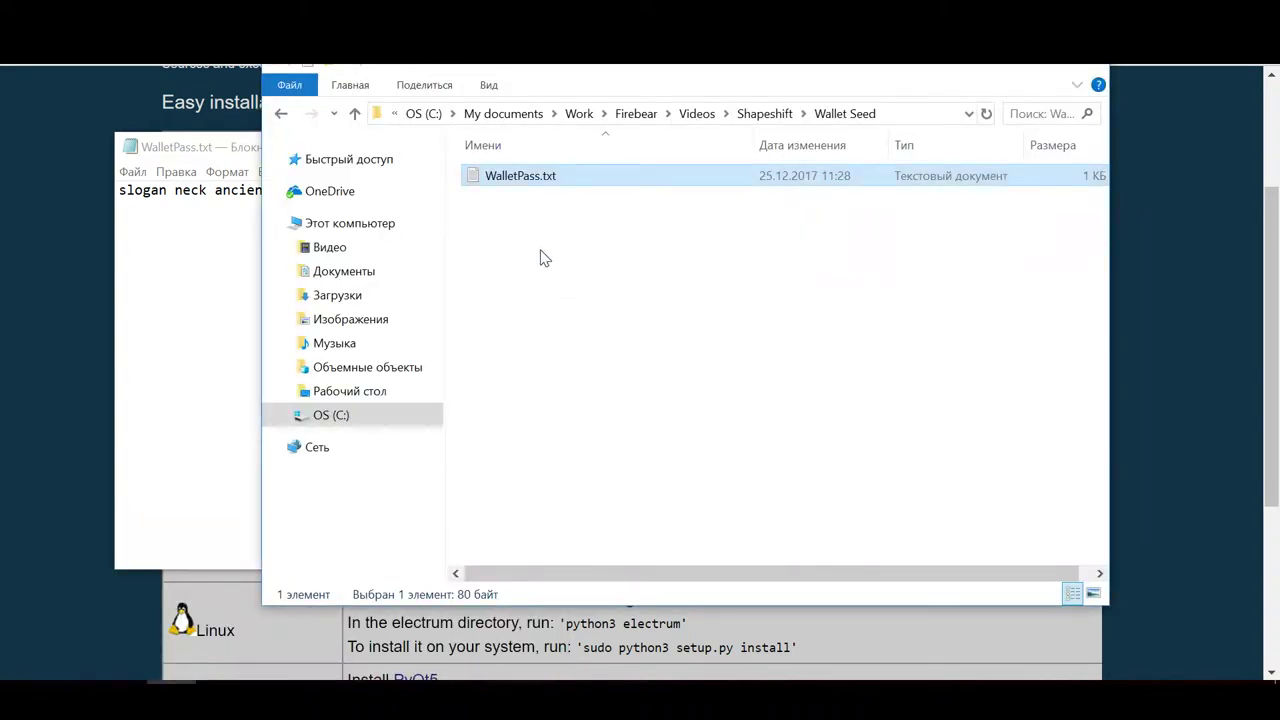
click(292, 588)
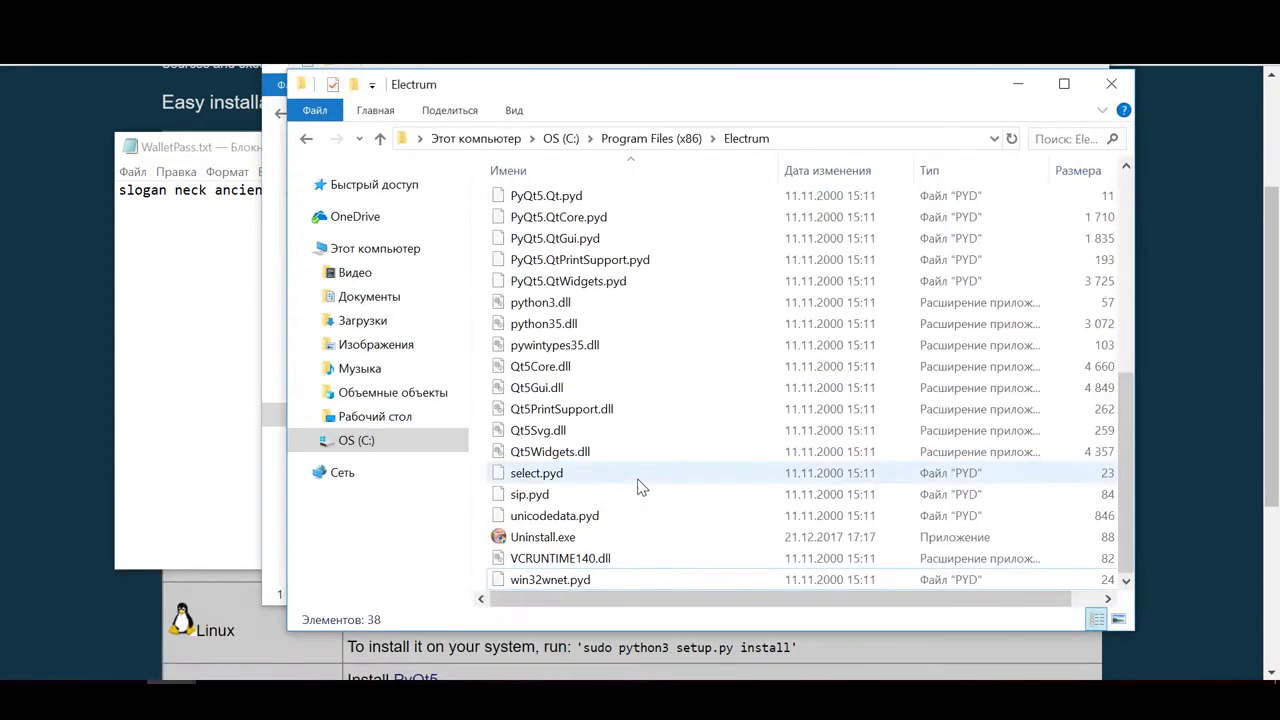
key(ctrl+v)
click(578, 303)
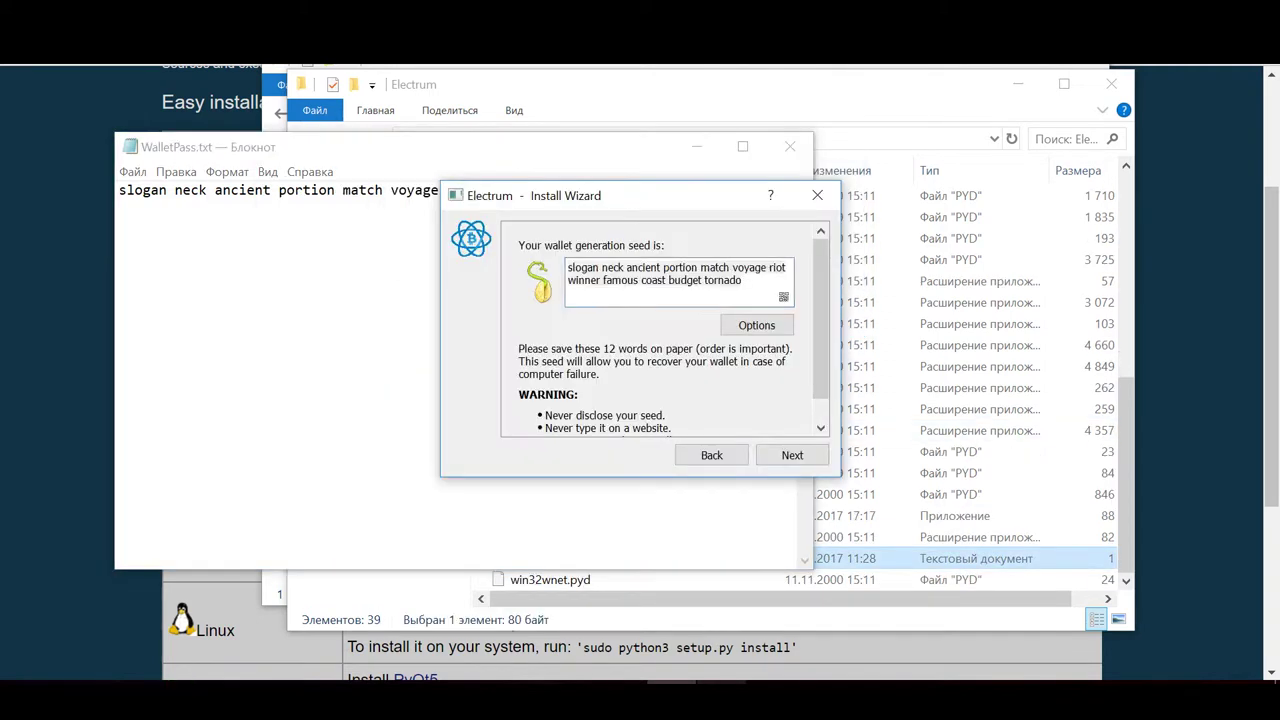
Confirm the wallet seed in Electrum by loading it from WalletPass.txt.
key(ctrl+a)
click(786, 458)
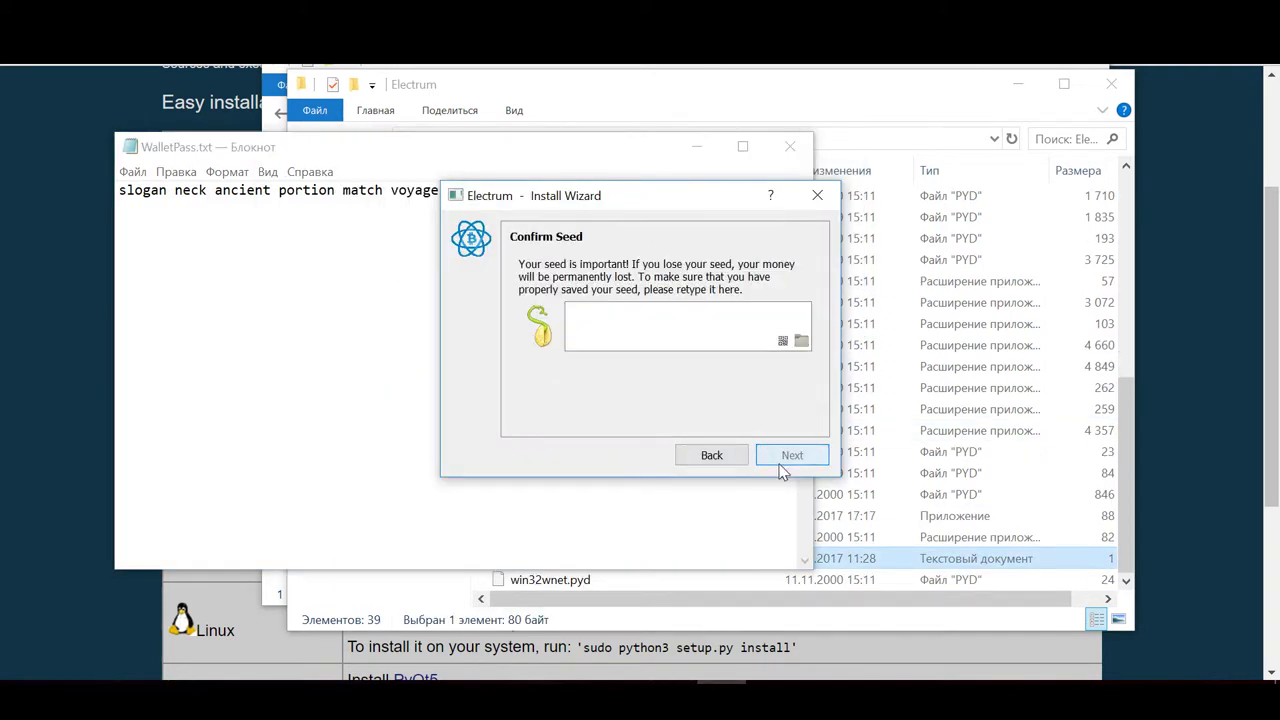
click(801, 341)
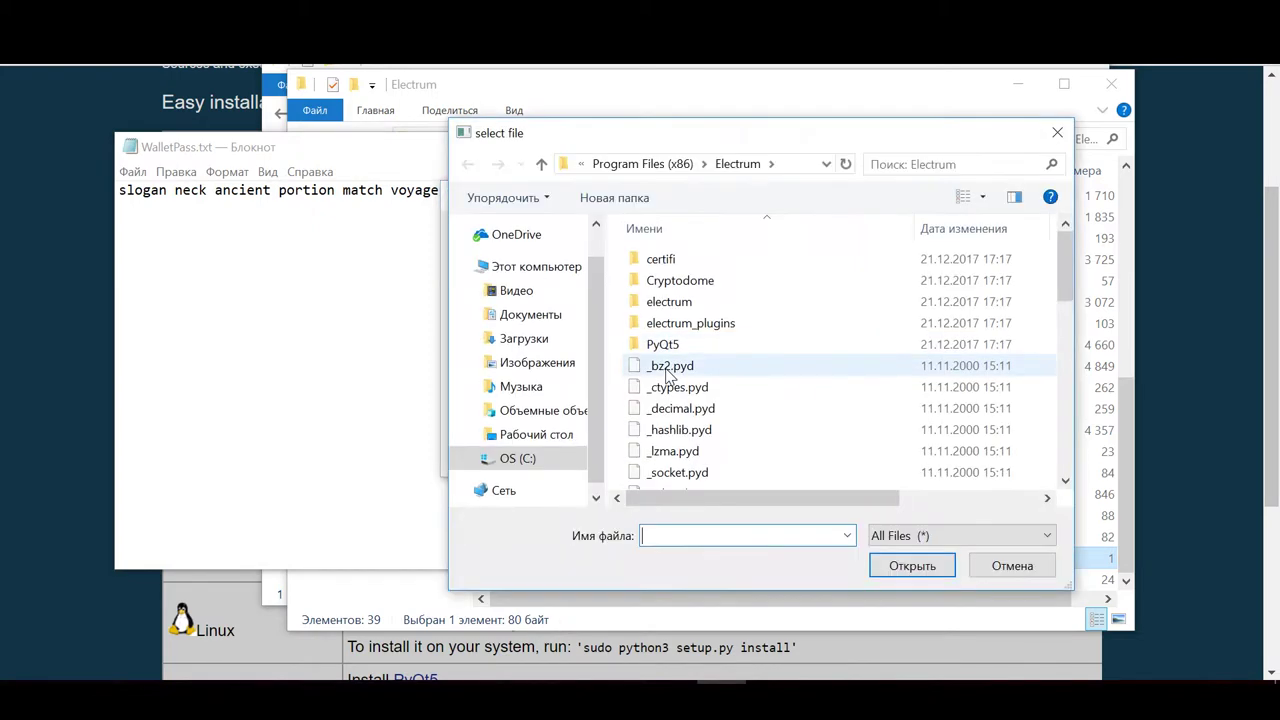
scroll(667, 372, down, 5)
scroll(740, 430, down, 2)
double_click(726, 463)
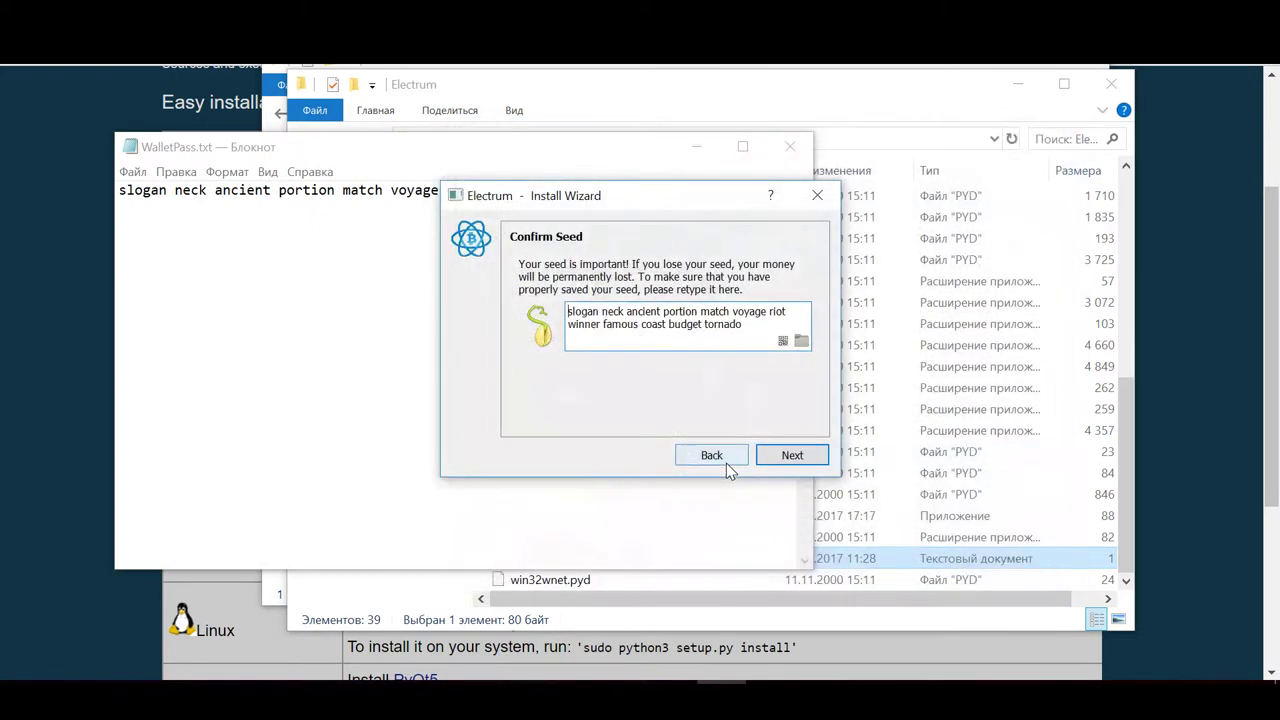
click(786, 457)
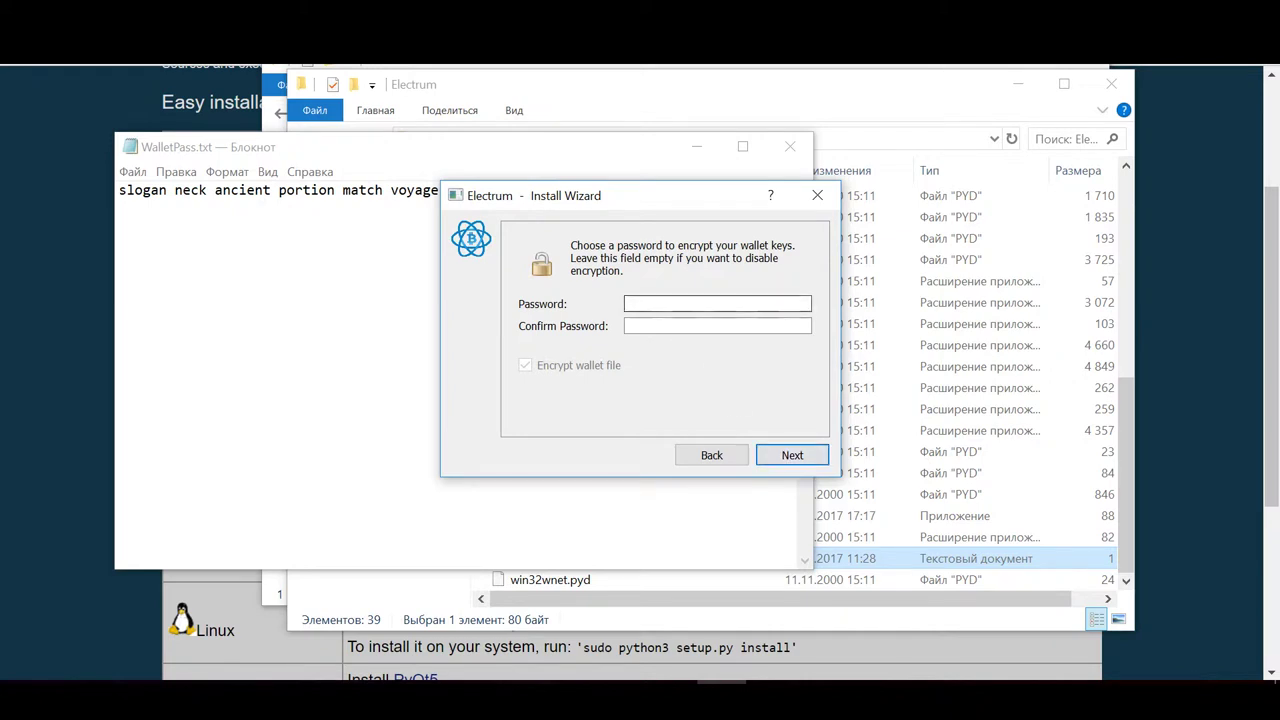
Enter and confirm the wallet encryption password to create Test Wallet.
key(Tab)
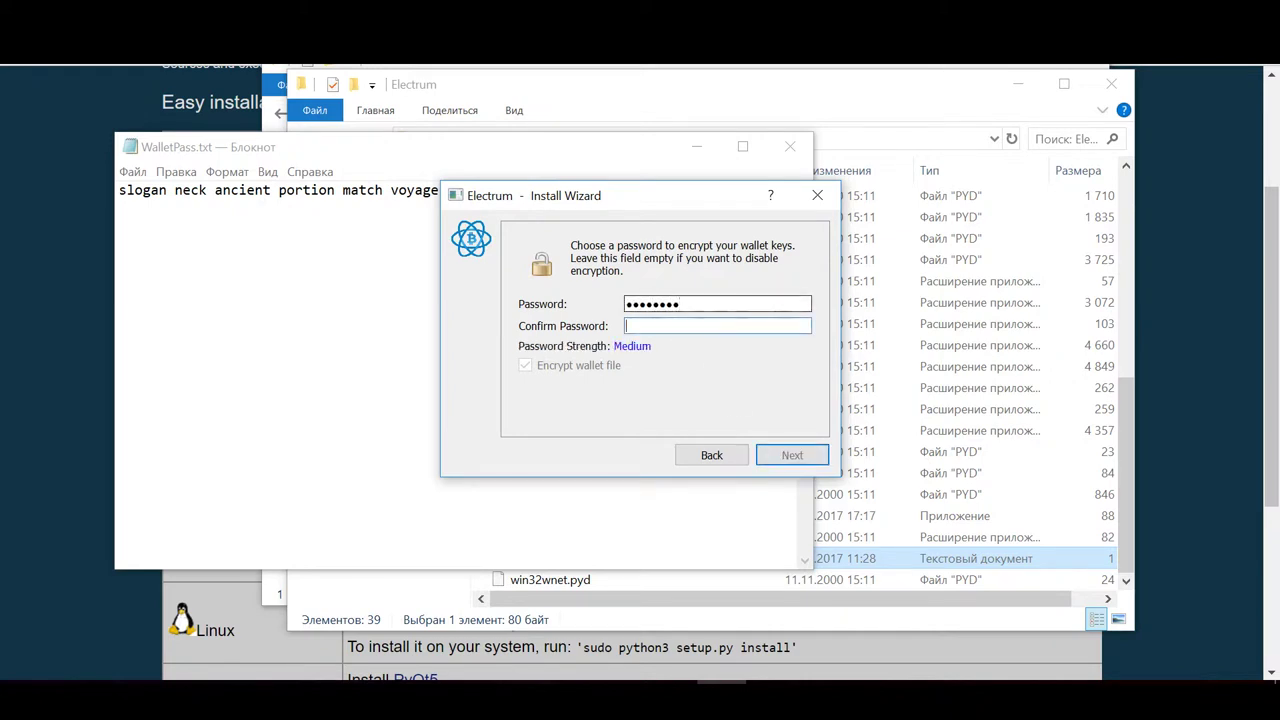
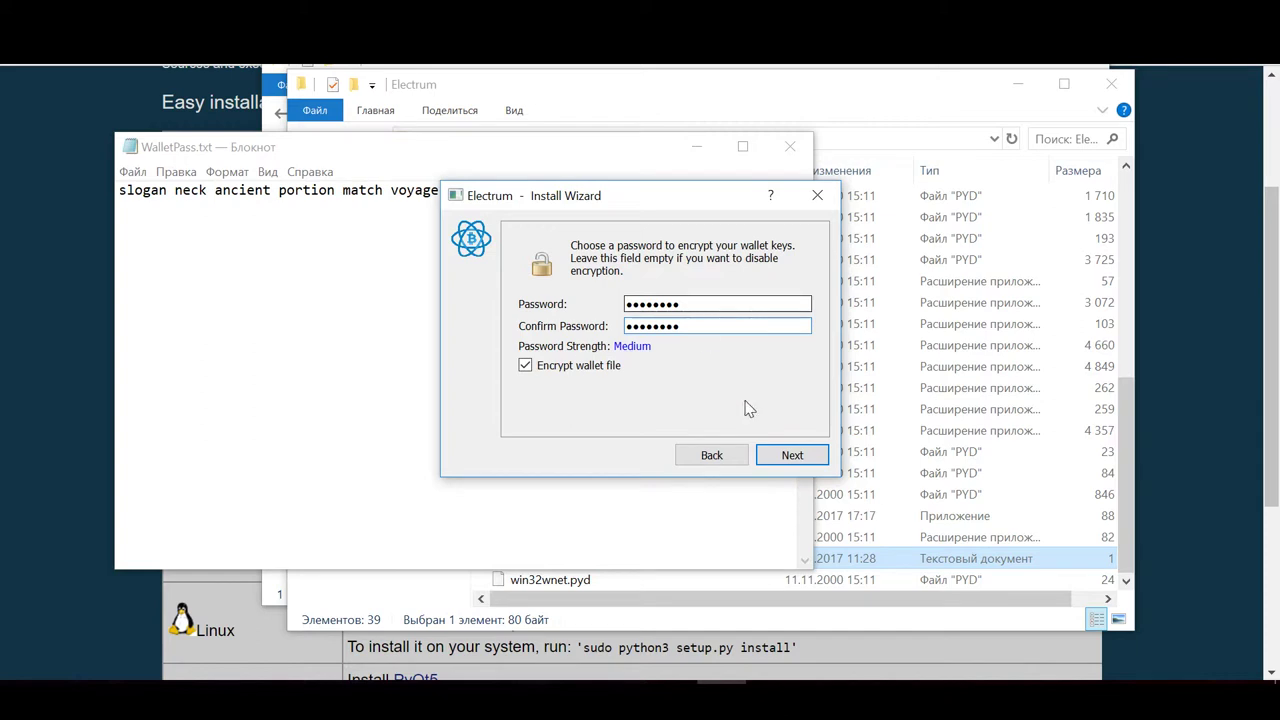
click(775, 455)
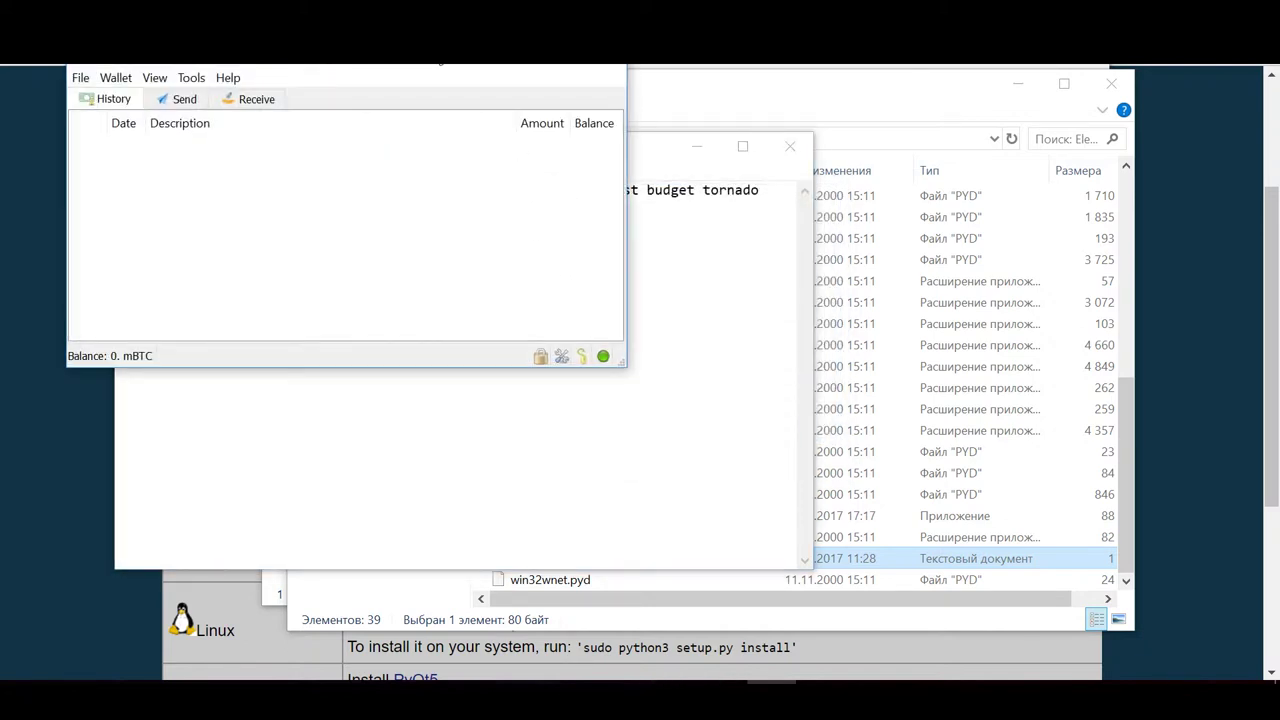
Center the wallet window and select the receiving address on the Receive tab.
drag(438, 57, 613, 162)
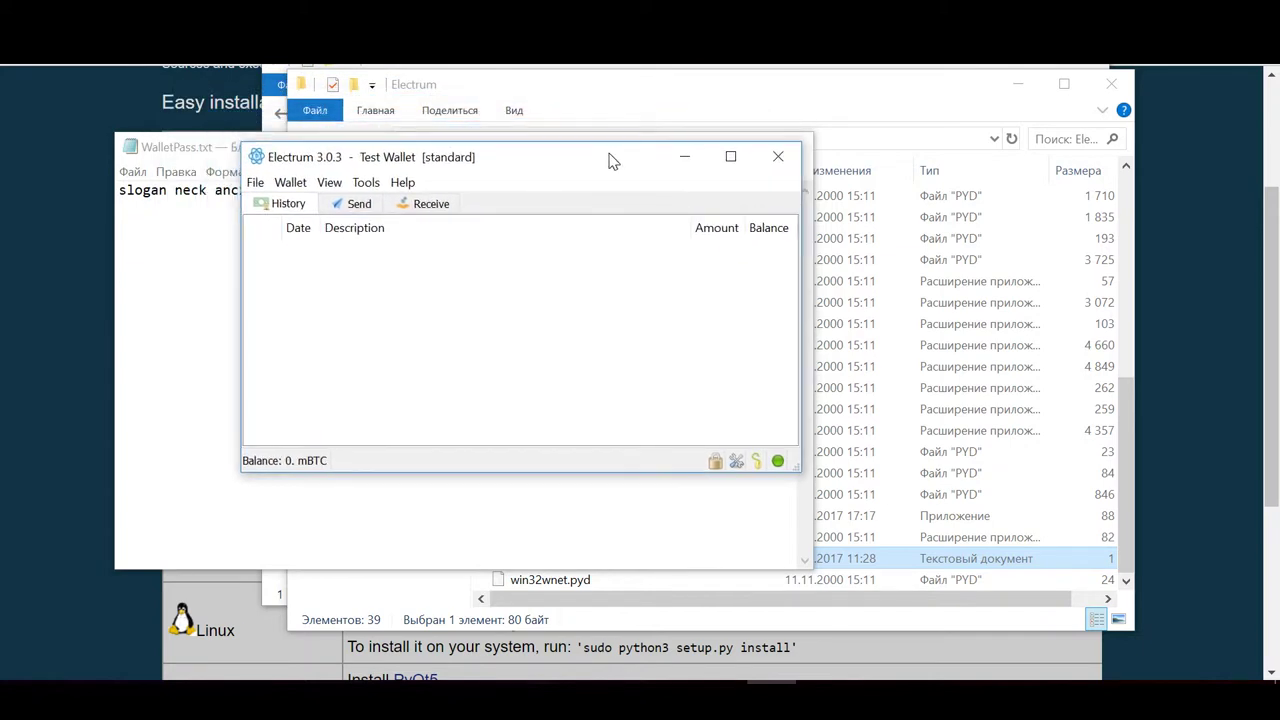
click(440, 204)
drag(549, 236, 343, 232)
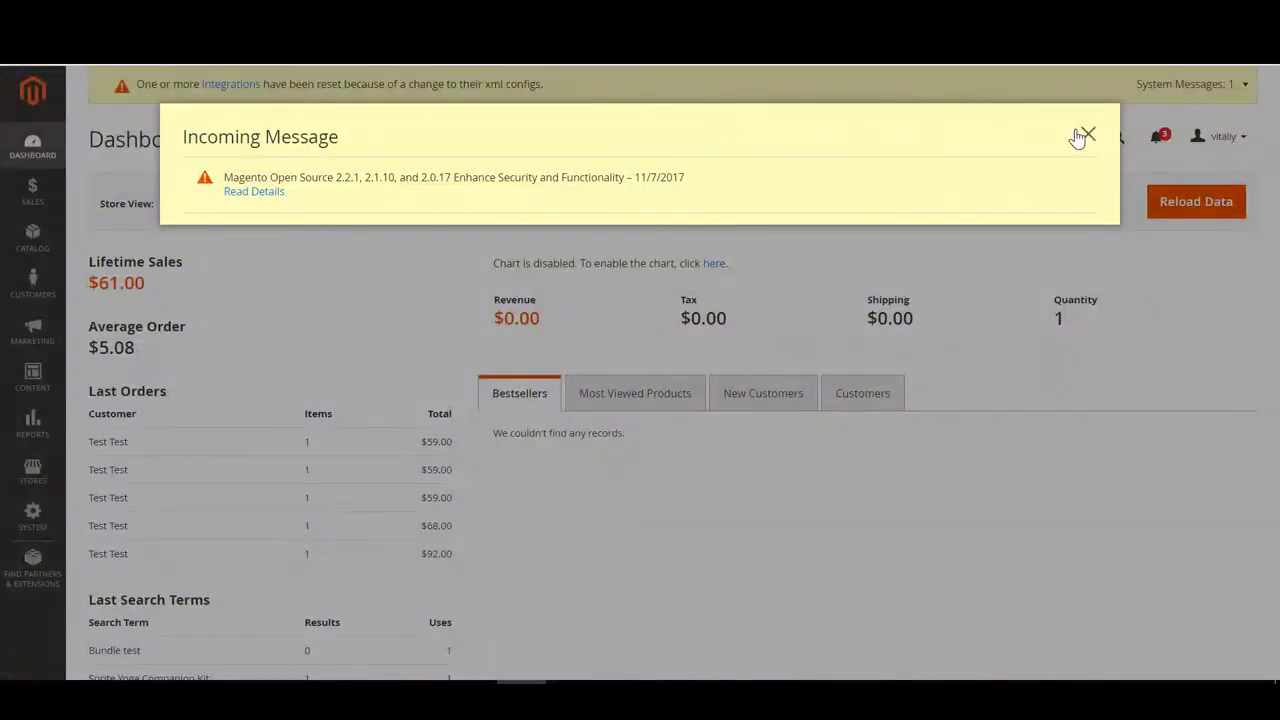
Dismiss the popup and navigate to Stores > Configuration > Sales > Payment Methods.
click(1086, 135)
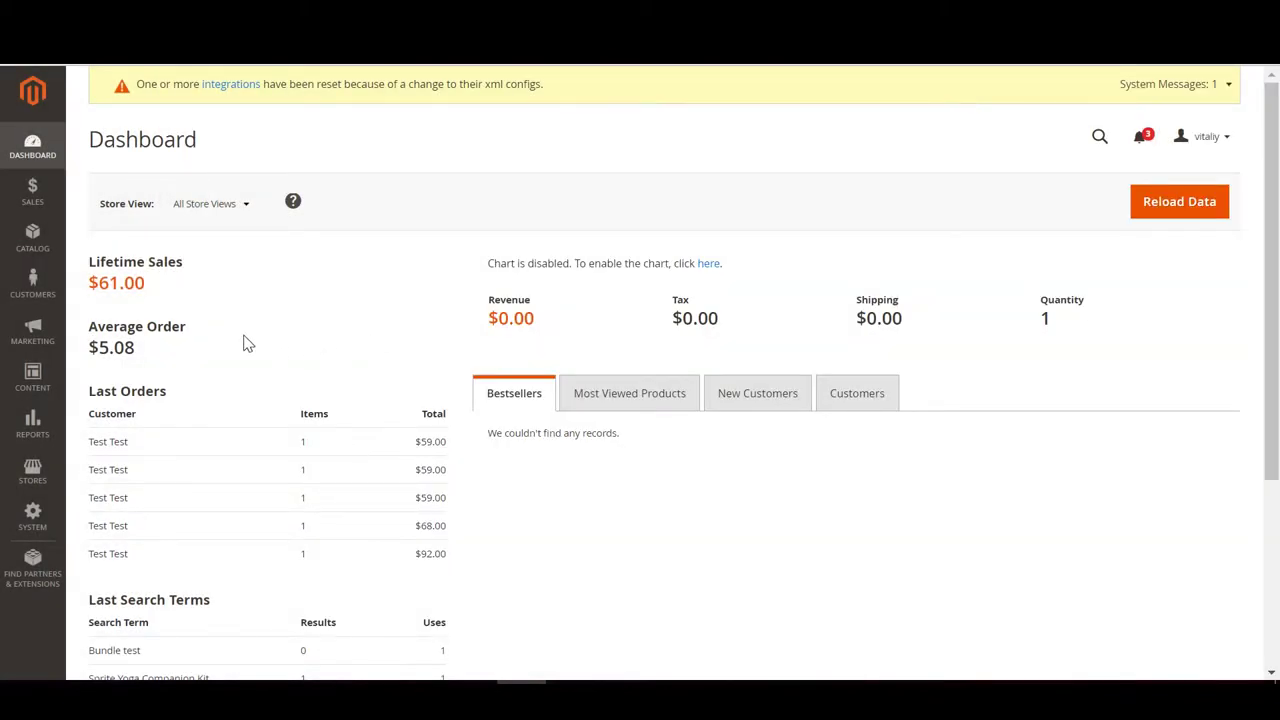
click(33, 468)
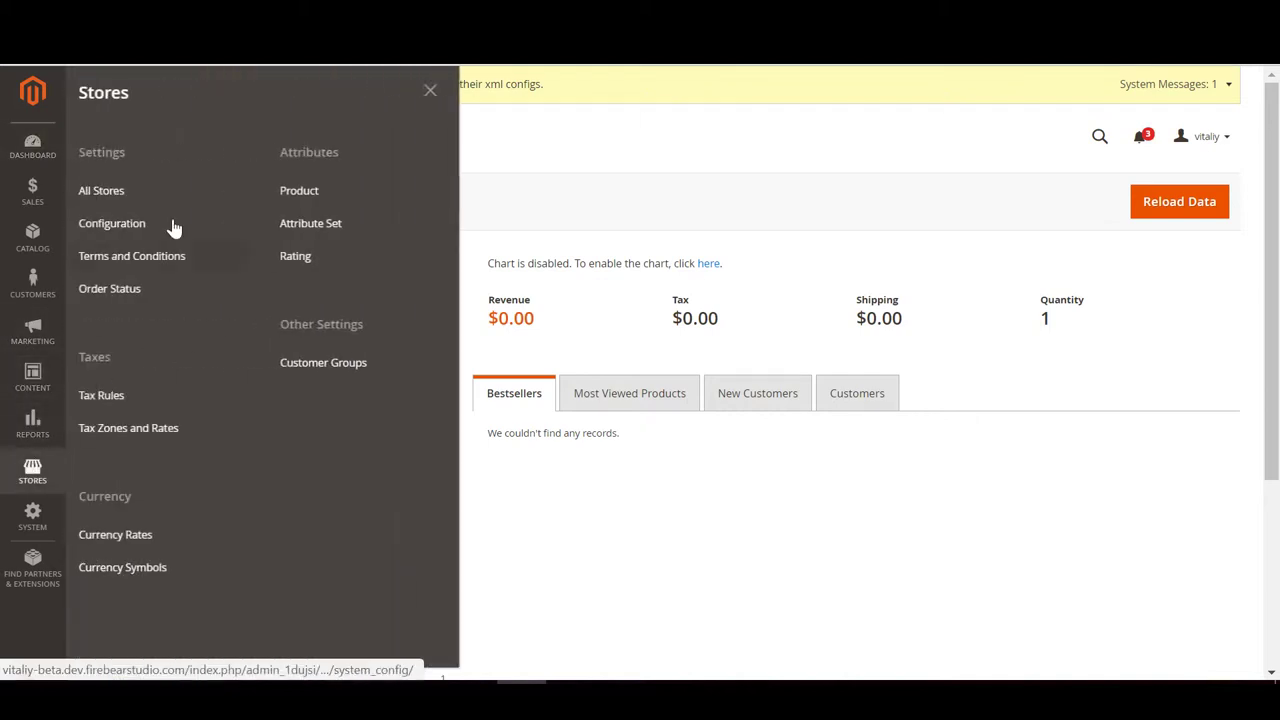
click(177, 217)
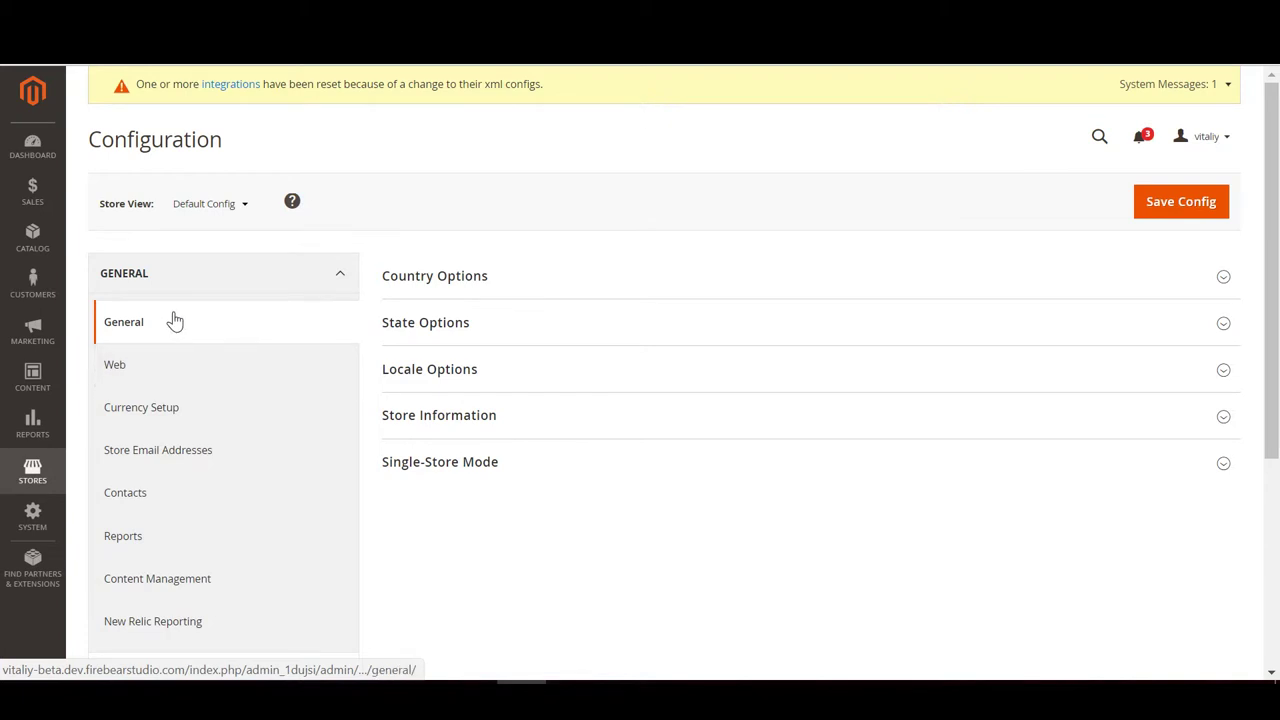
scroll(171, 343, down, 2)
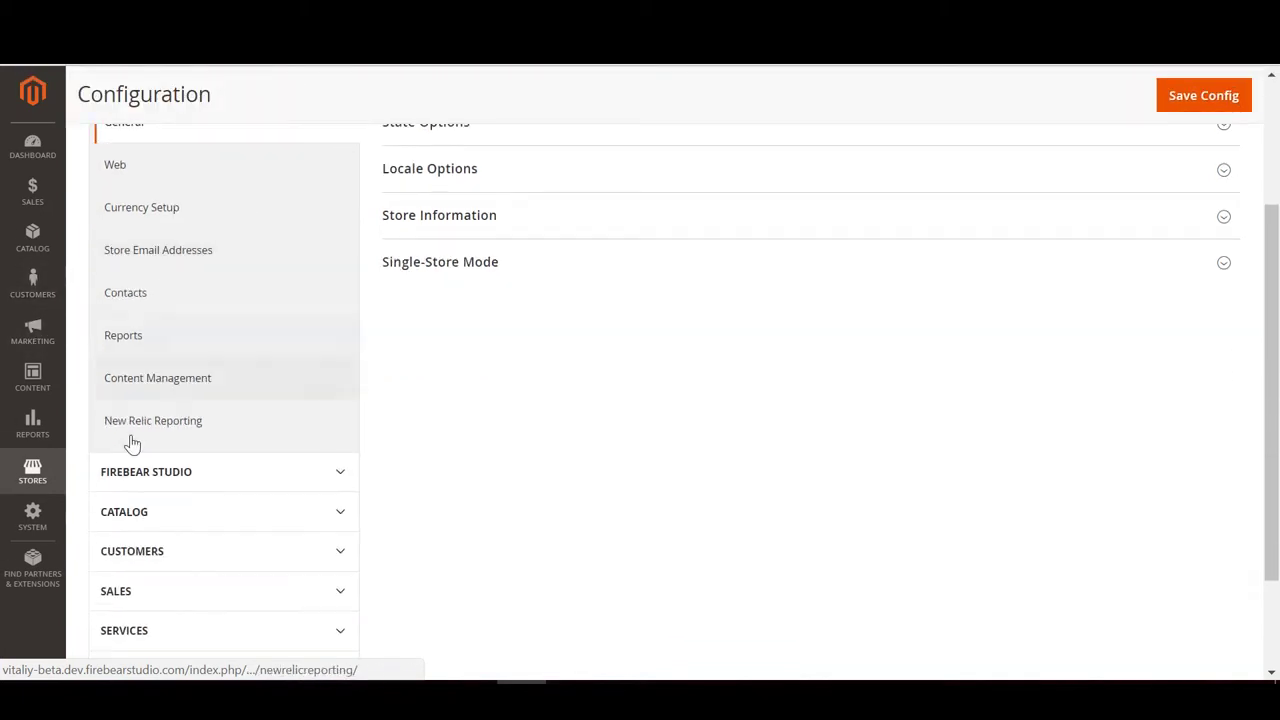
click(151, 592)
scroll(171, 554, down, 4)
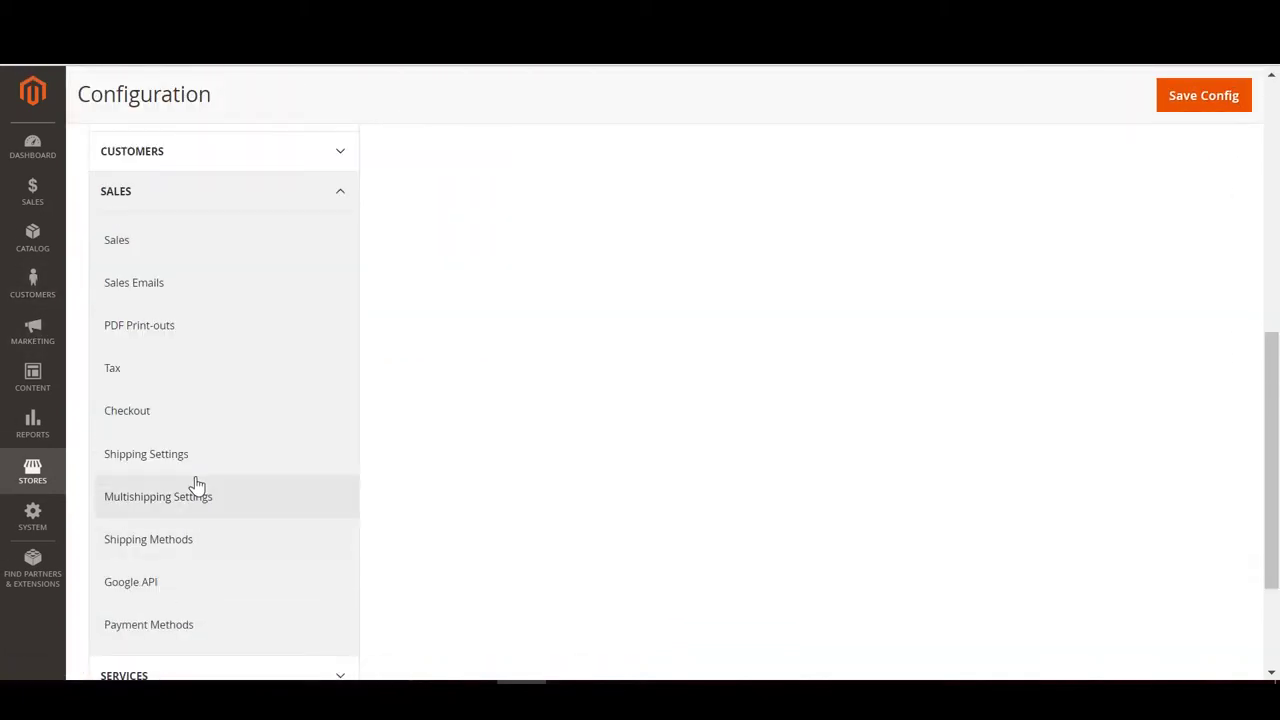
click(157, 626)
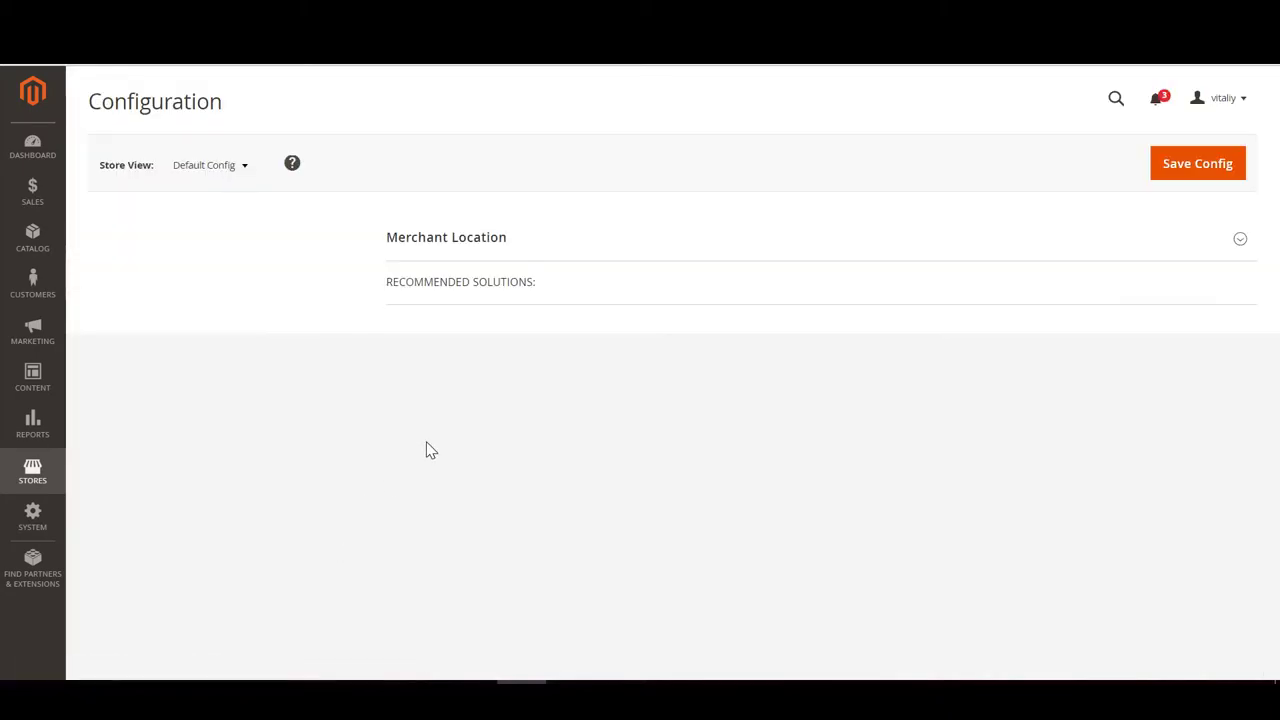
Keep Shape Shift Payment enabled and review its title and description fields.
scroll(514, 406, down, 6)
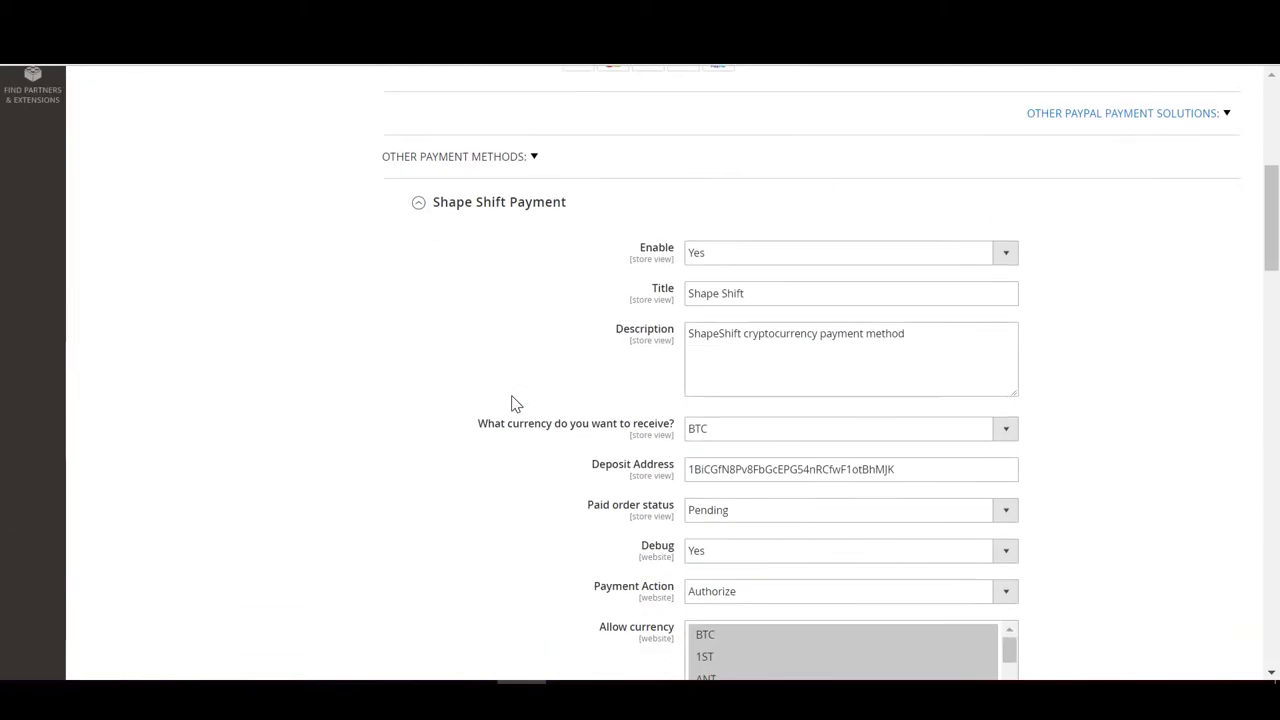
scroll(560, 170, up, 1)
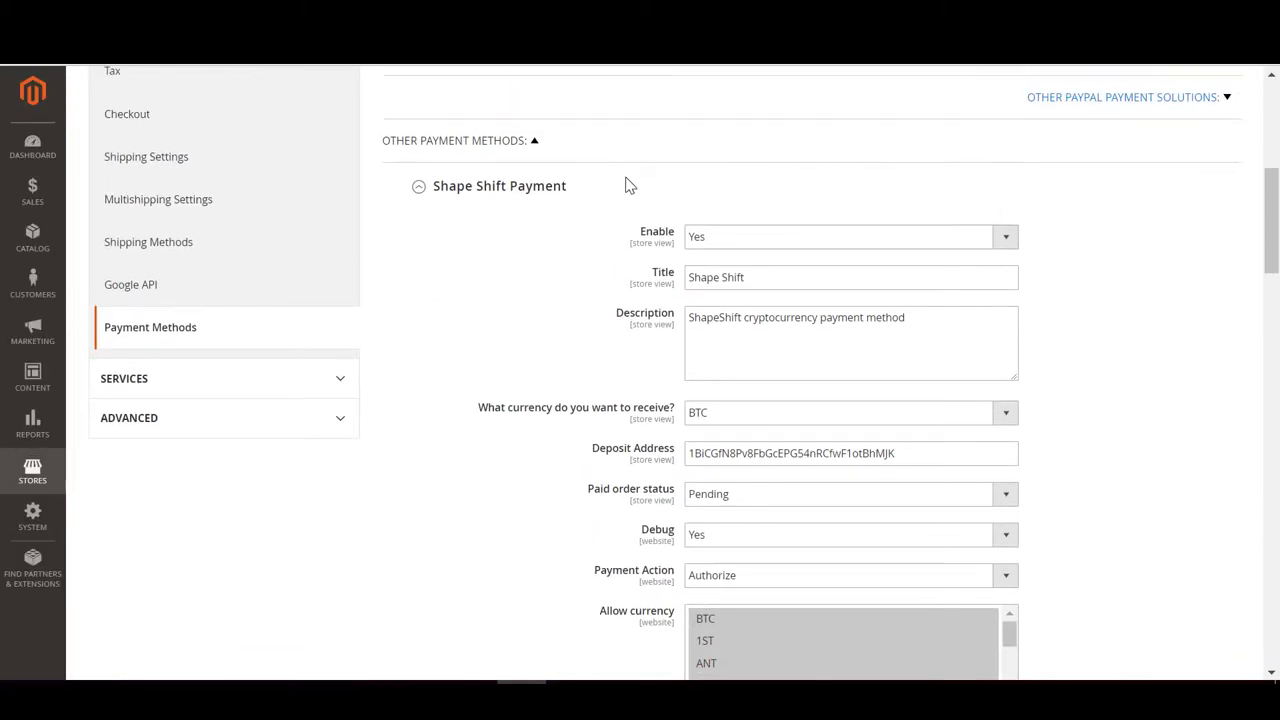
click(743, 240)
click(737, 257)
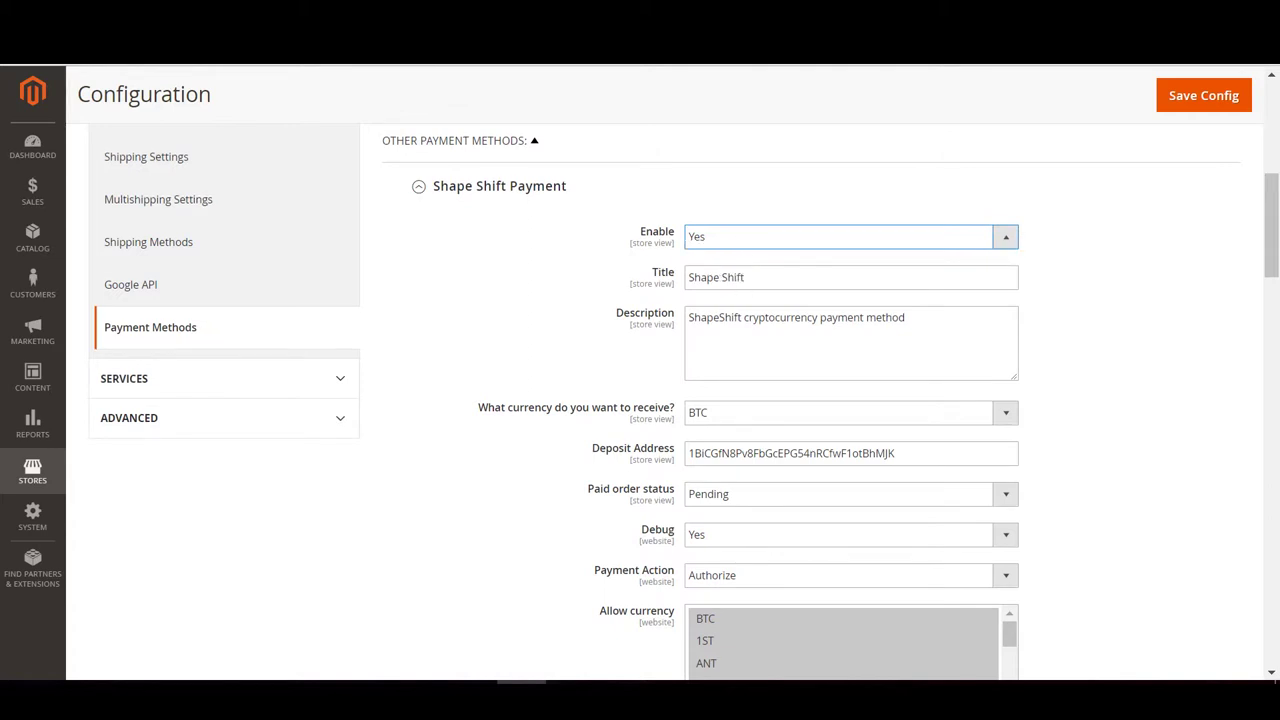
drag(745, 277, 733, 277)
key(Right)
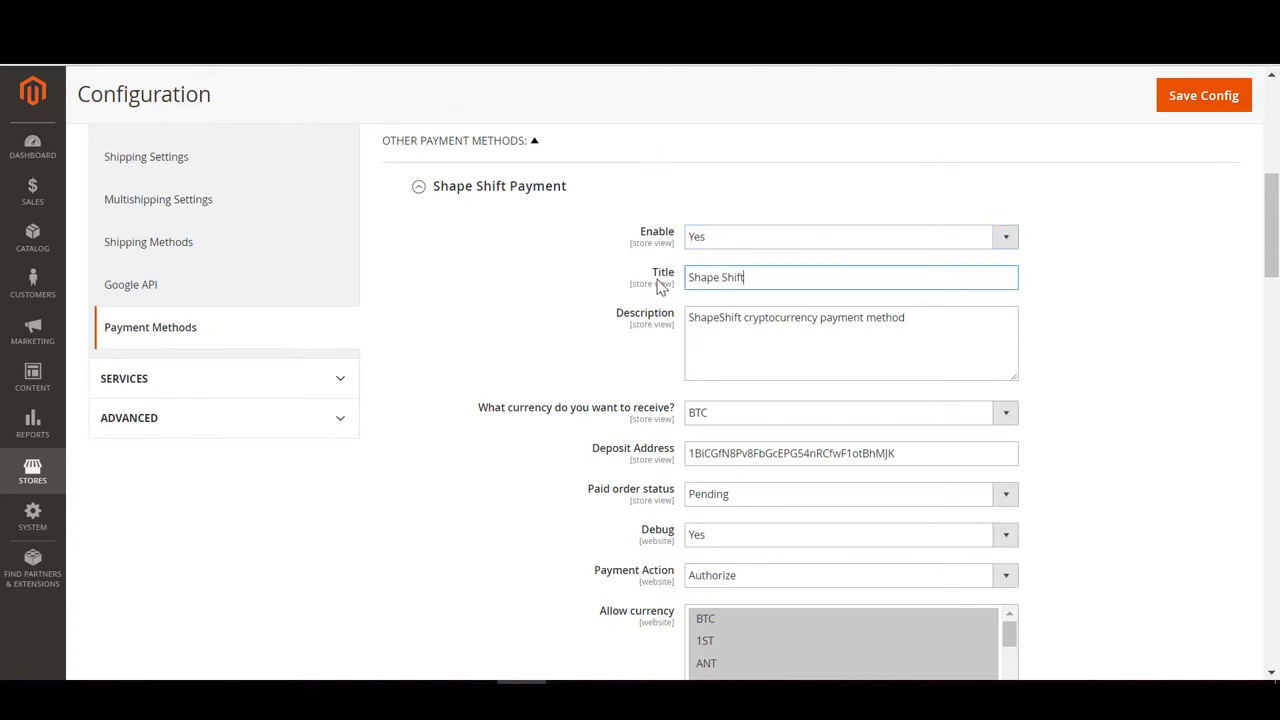
click(735, 317)
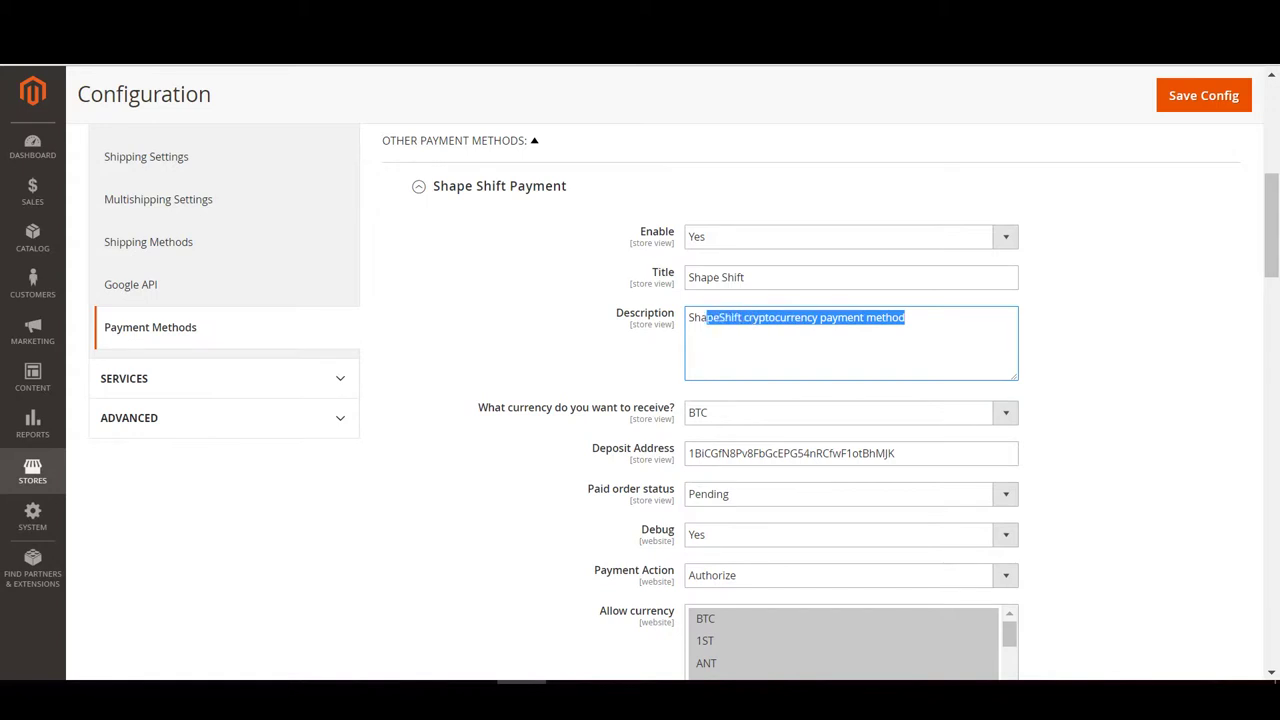
drag(906, 317, 688, 317)
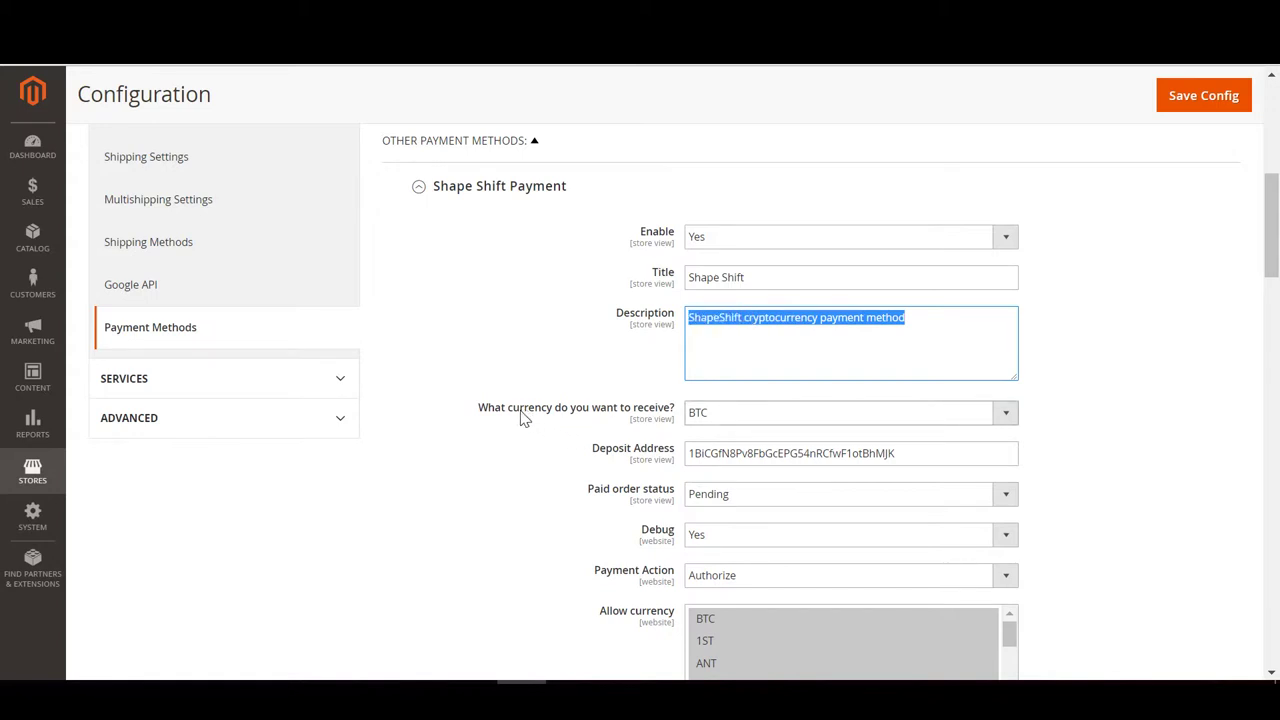
Keep BTC as the receiving currency and bring the Electrum wallet into view.
click(753, 418)
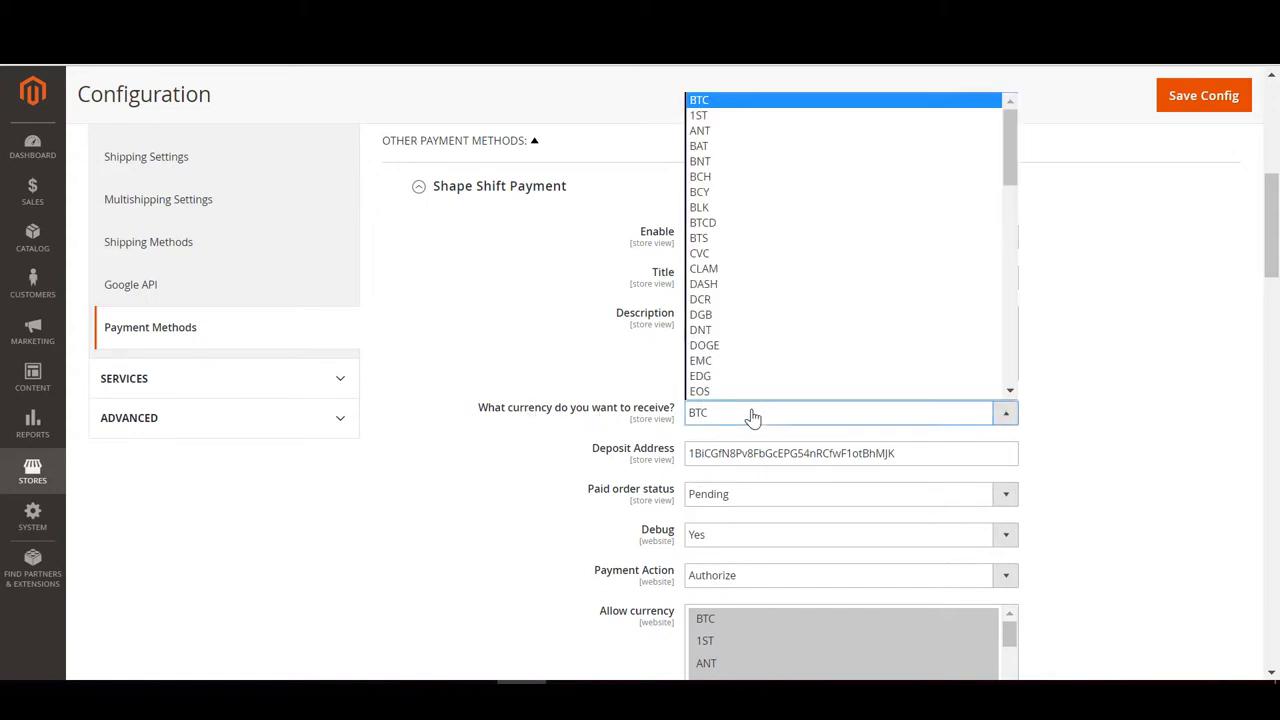
click(781, 106)
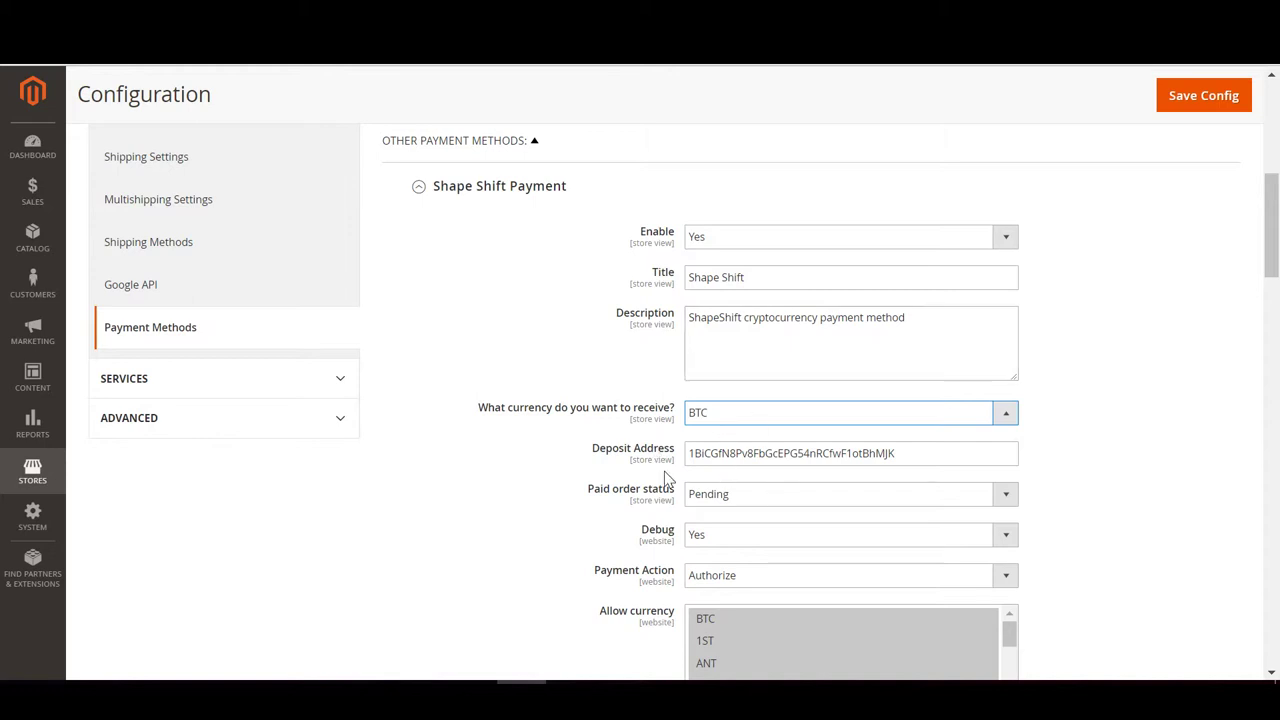
click(771, 680)
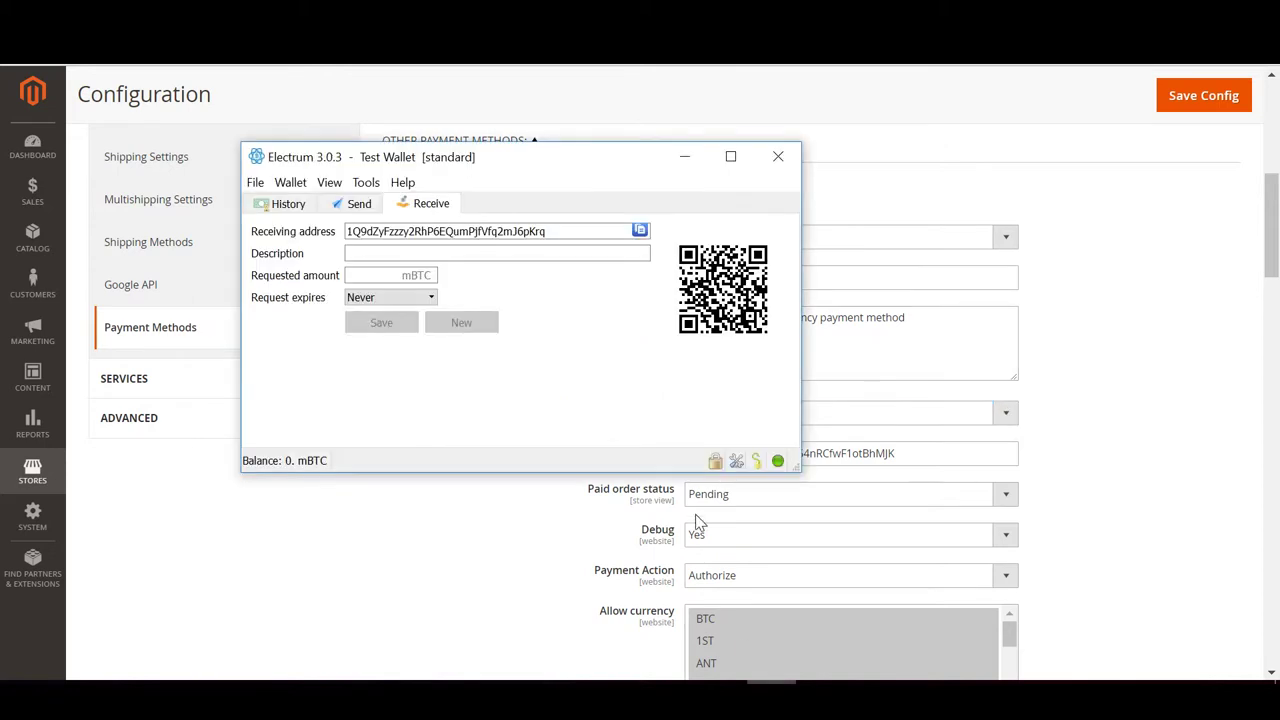
Copy the Electrum receiving address into the Shape Shift Deposit Address field.
double_click(557, 238)
key(ctrl+c)
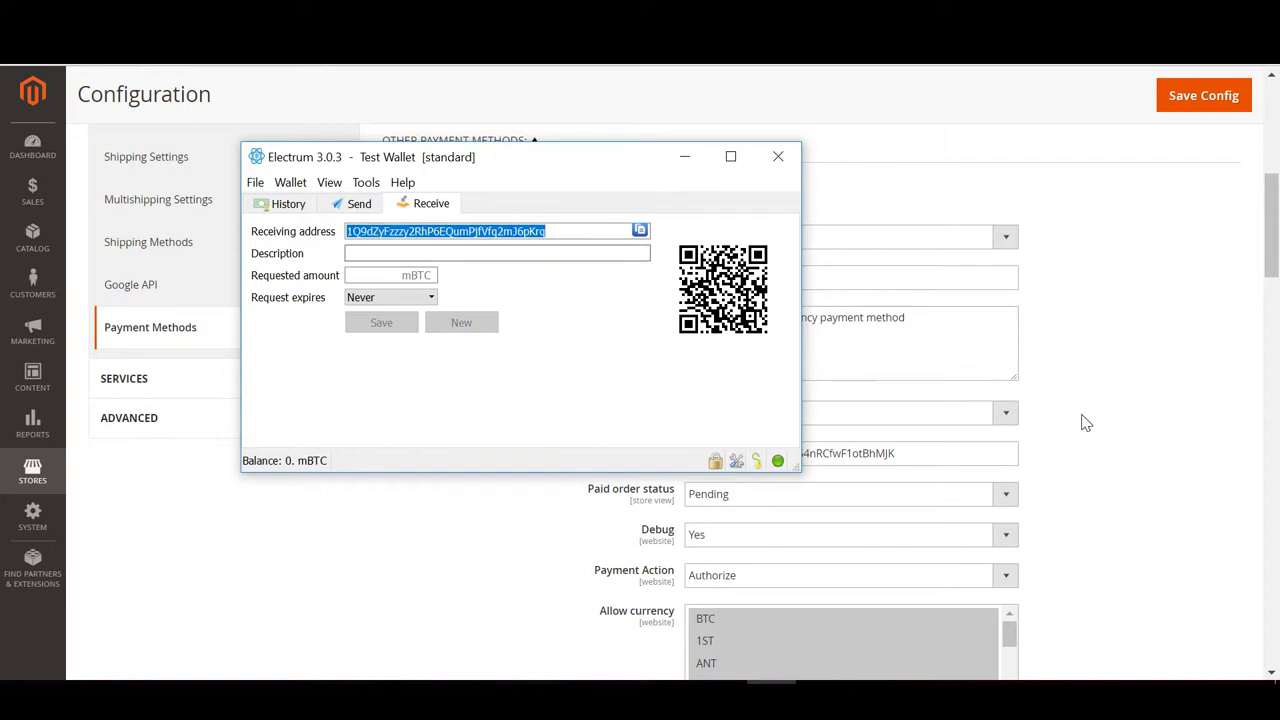
click(1086, 420)
key(ctrl+v)
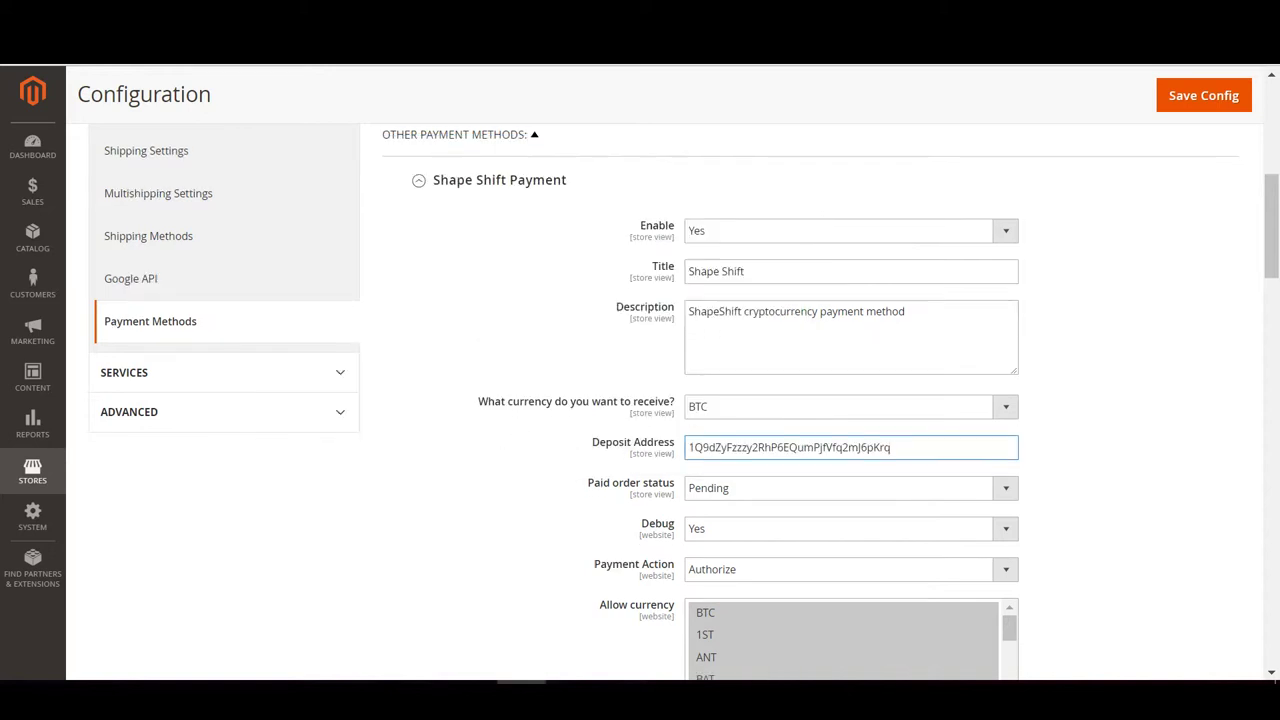
Save the payment method configuration.
scroll(640, 430, down, 2)
scroll(713, 440, down, 1)
scroll(760, 445, down, 2)
scroll(846, 479, down, 2)
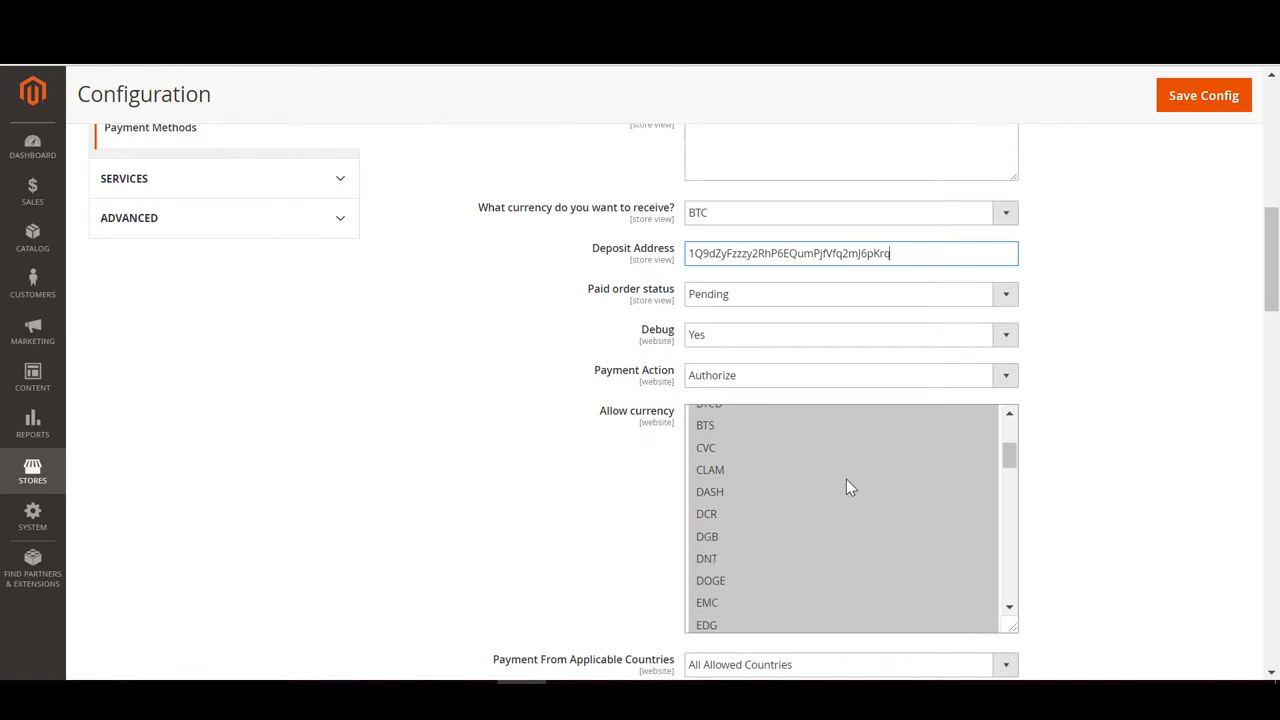
scroll(846, 479, down, 3)
scroll(846, 479, down, 1)
scroll(846, 479, down, 3)
scroll(846, 479, down, 3)
scroll(846, 479, down, 3)
scroll(846, 479, down, 2)
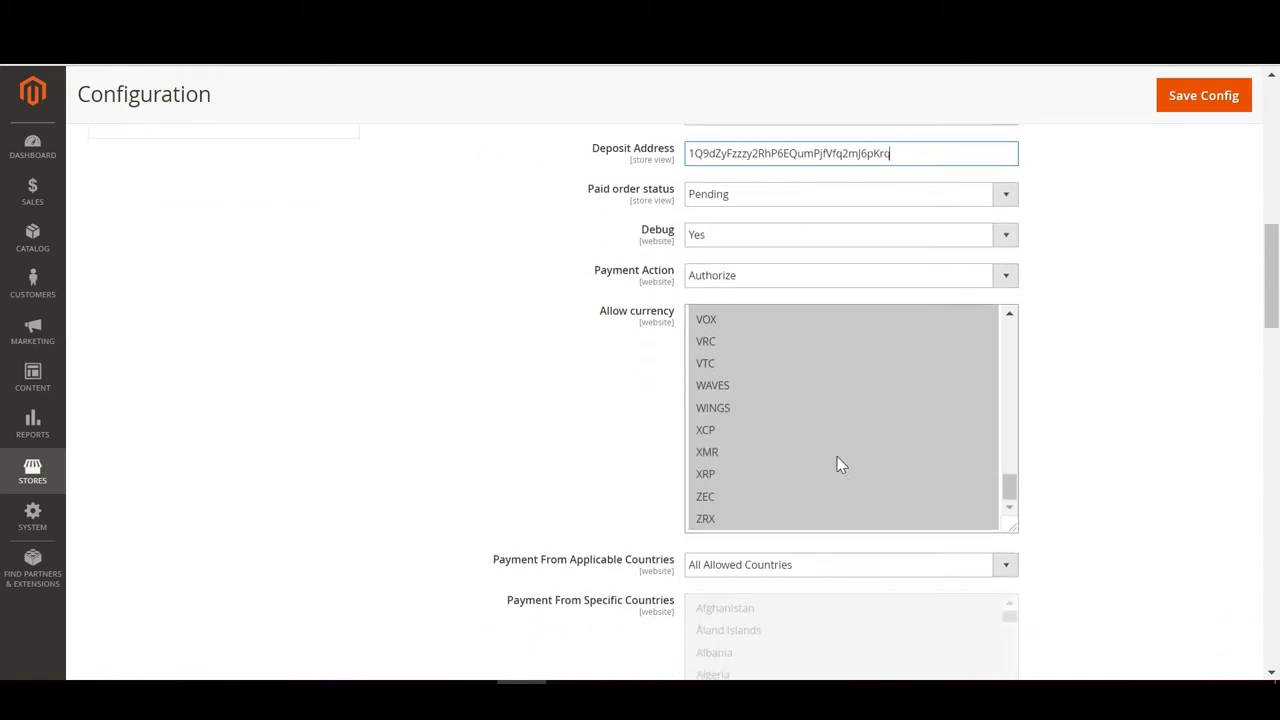
scroll(1068, 395, down, 2)
scroll(1070, 390, down, 2)
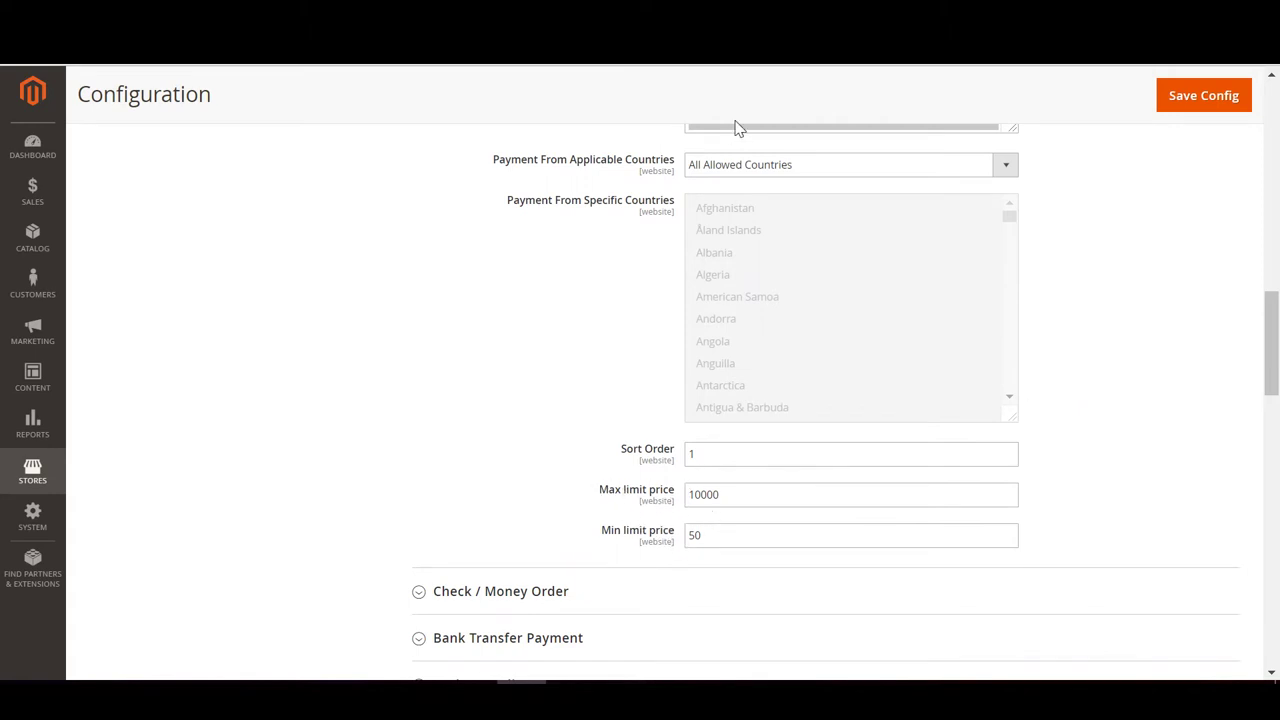
click(1200, 95)
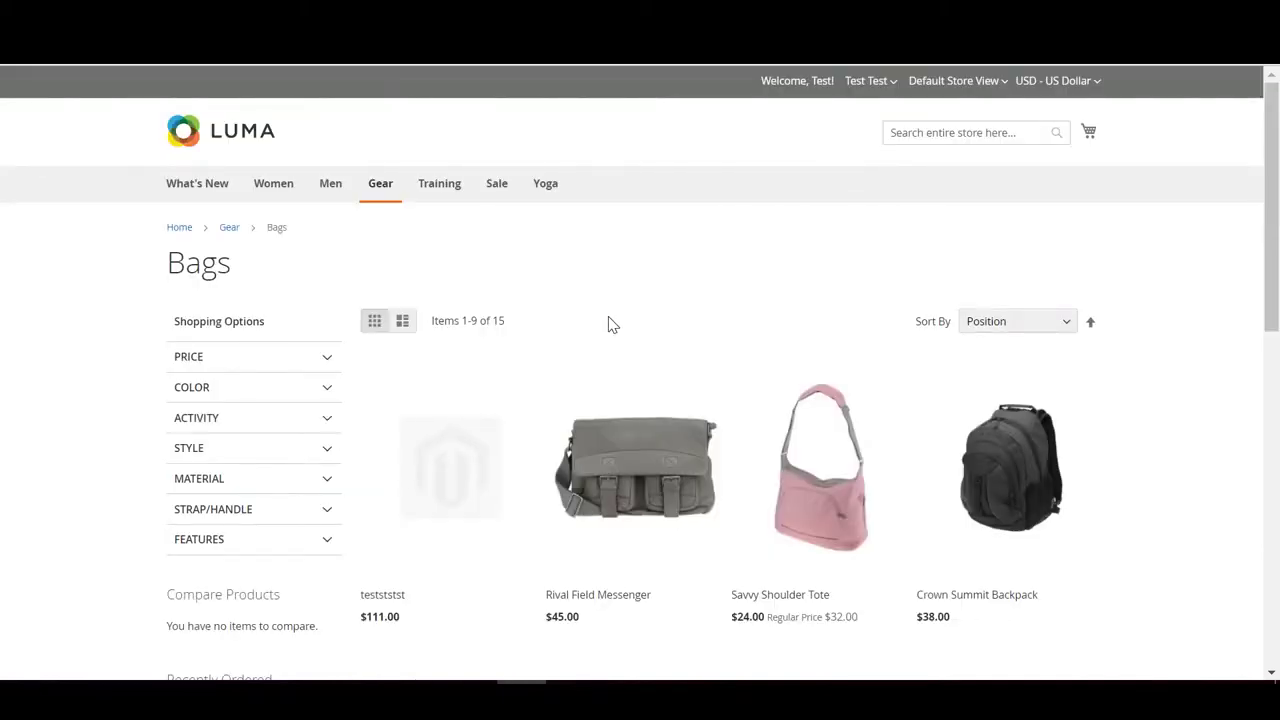
Find the Fusion Backpack in the product listing and add it to the cart.
scroll(614, 360, down, 2)
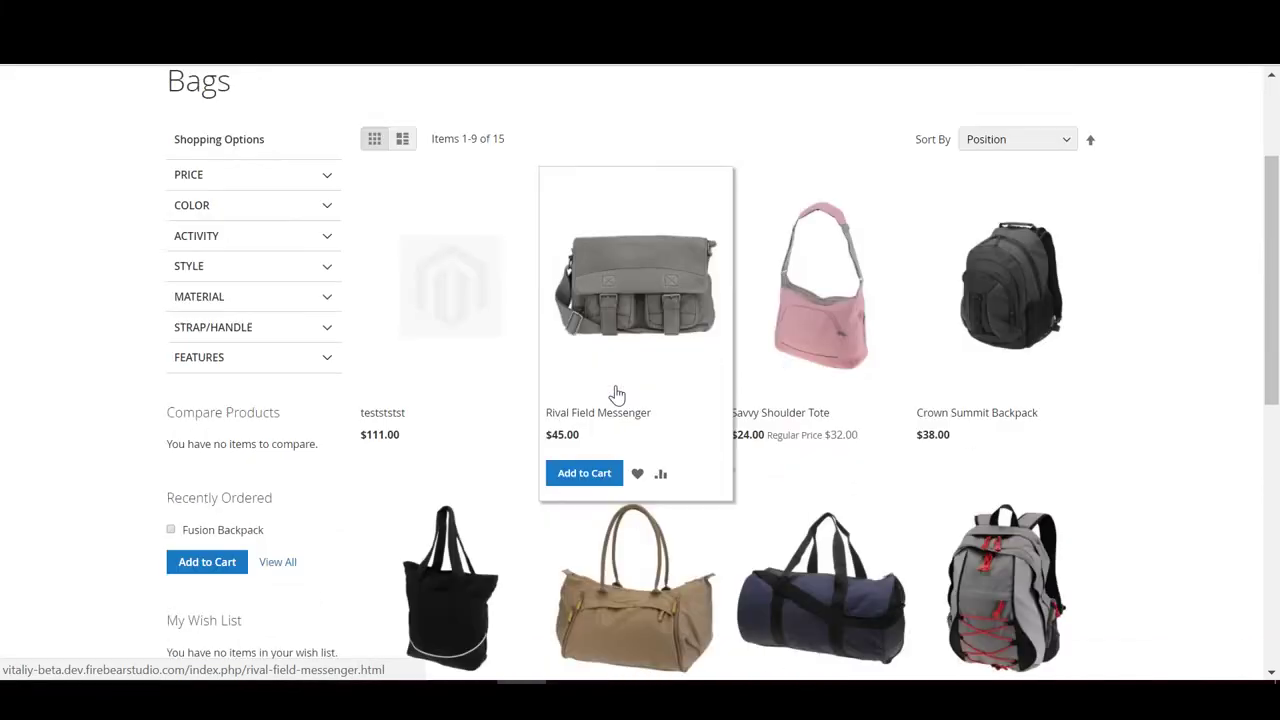
scroll(615, 394, down, 2)
scroll(614, 394, down, 2)
scroll(617, 391, down, 2)
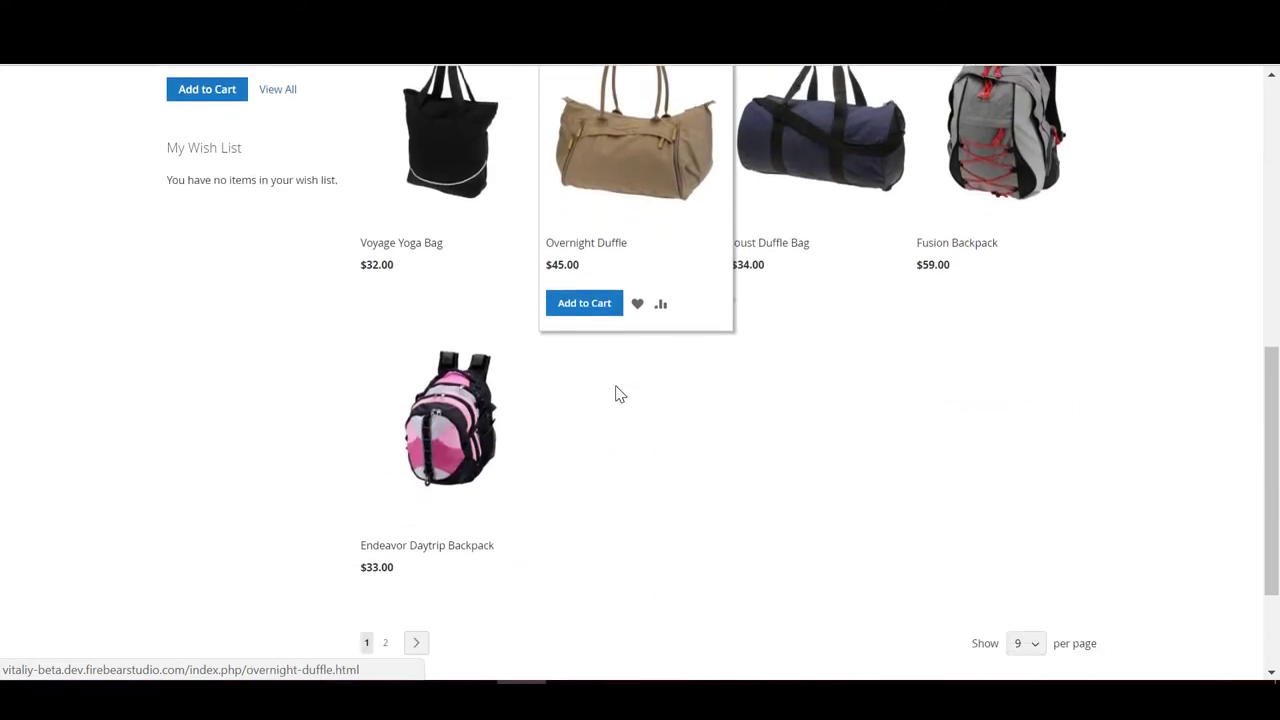
scroll(953, 340, up, 1)
click(941, 361)
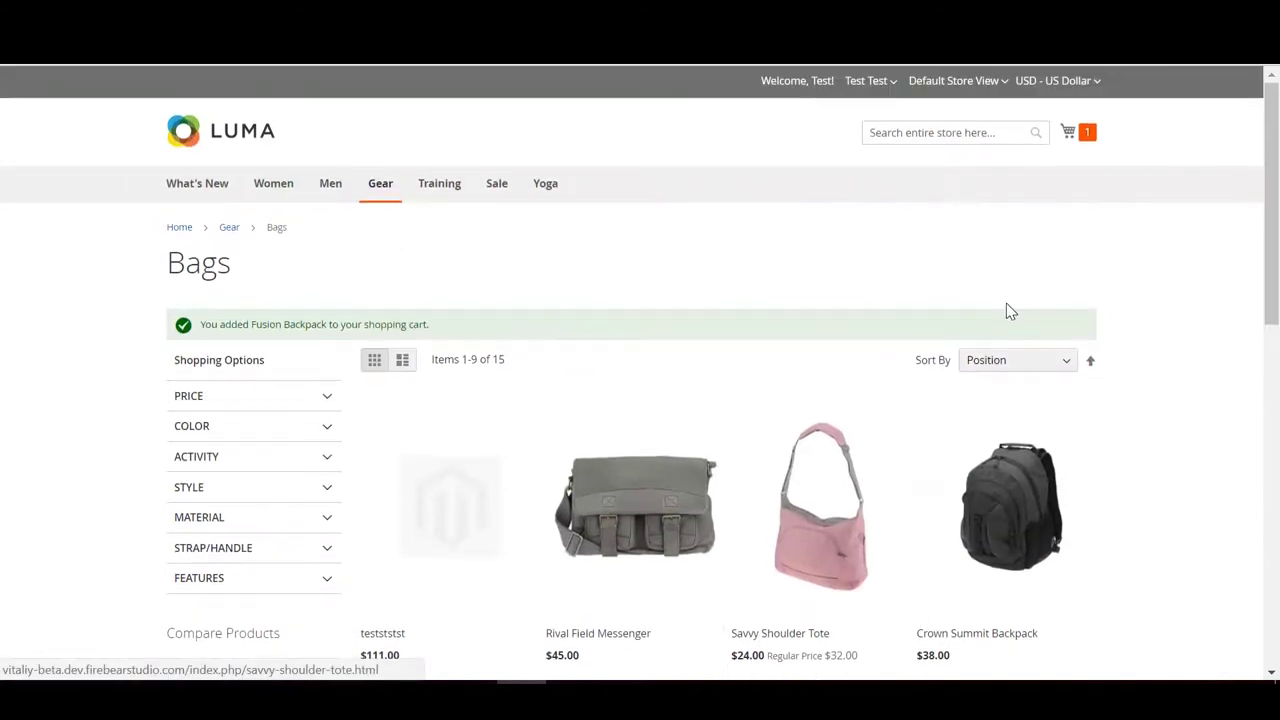
Check out from the minicart with $5.00 Flat Rate shipping and continue to payment.
click(1068, 131)
click(1040, 235)
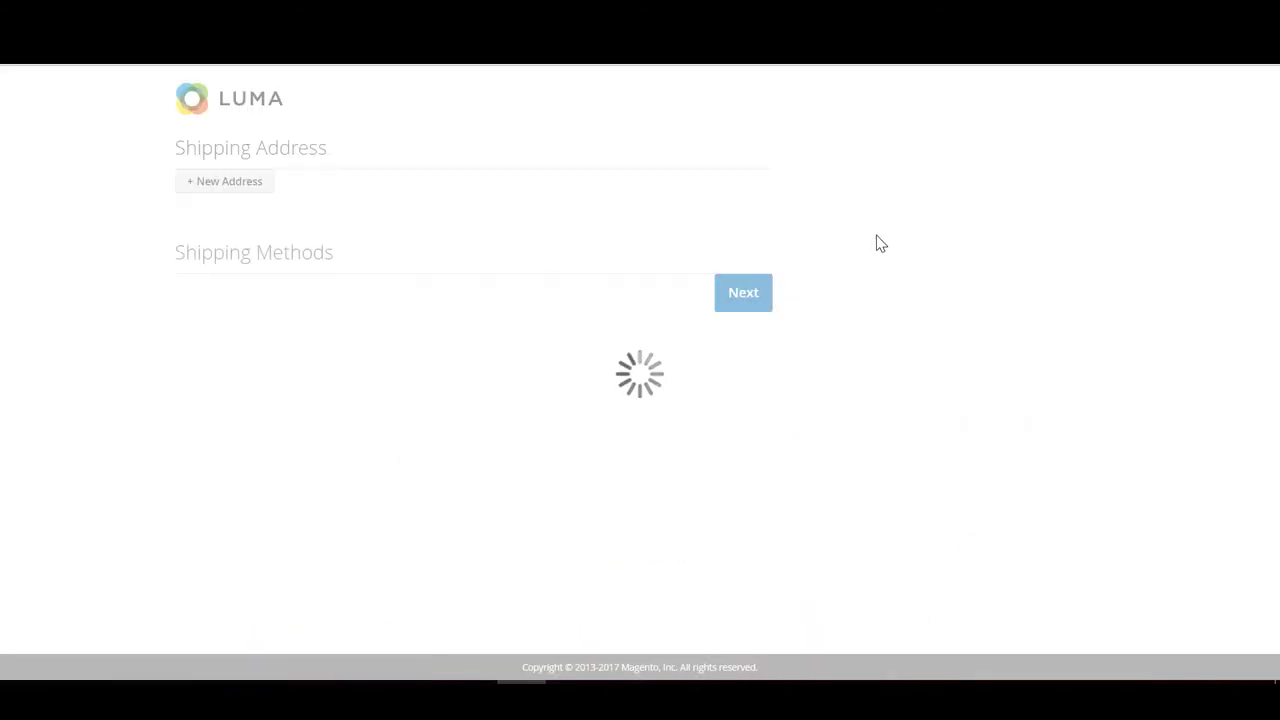
scroll(257, 377, down, 2)
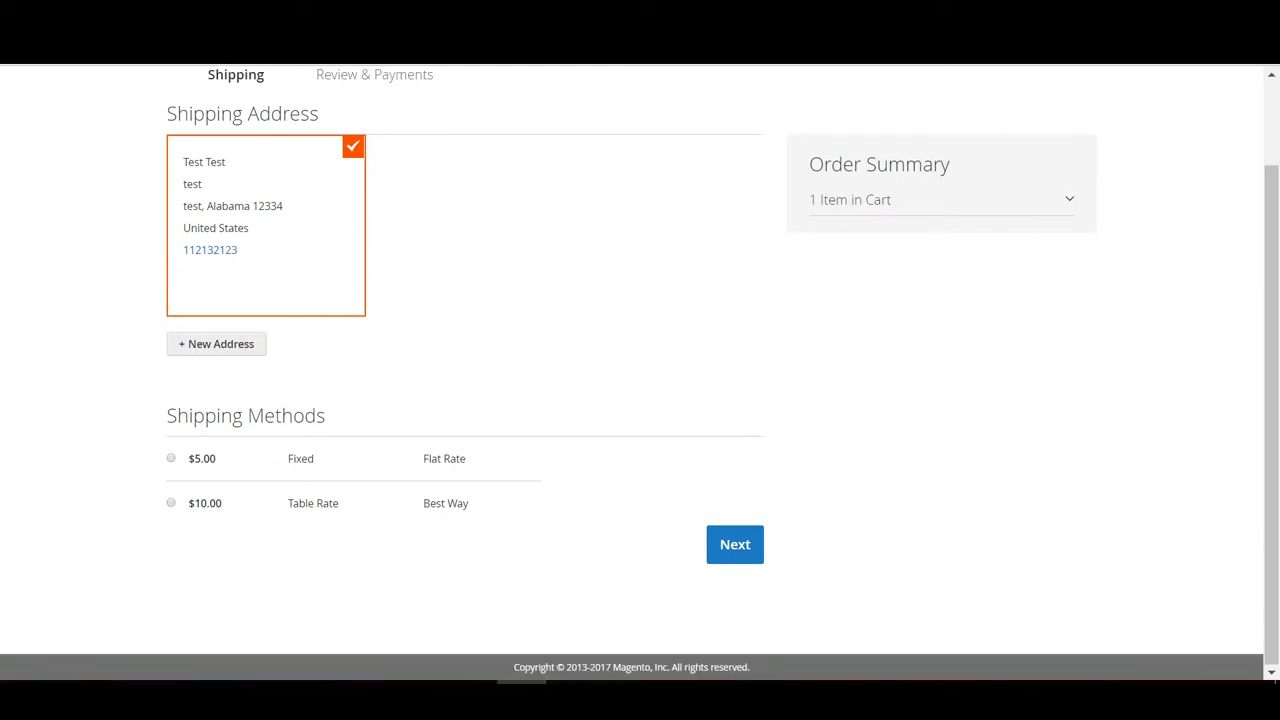
click(171, 459)
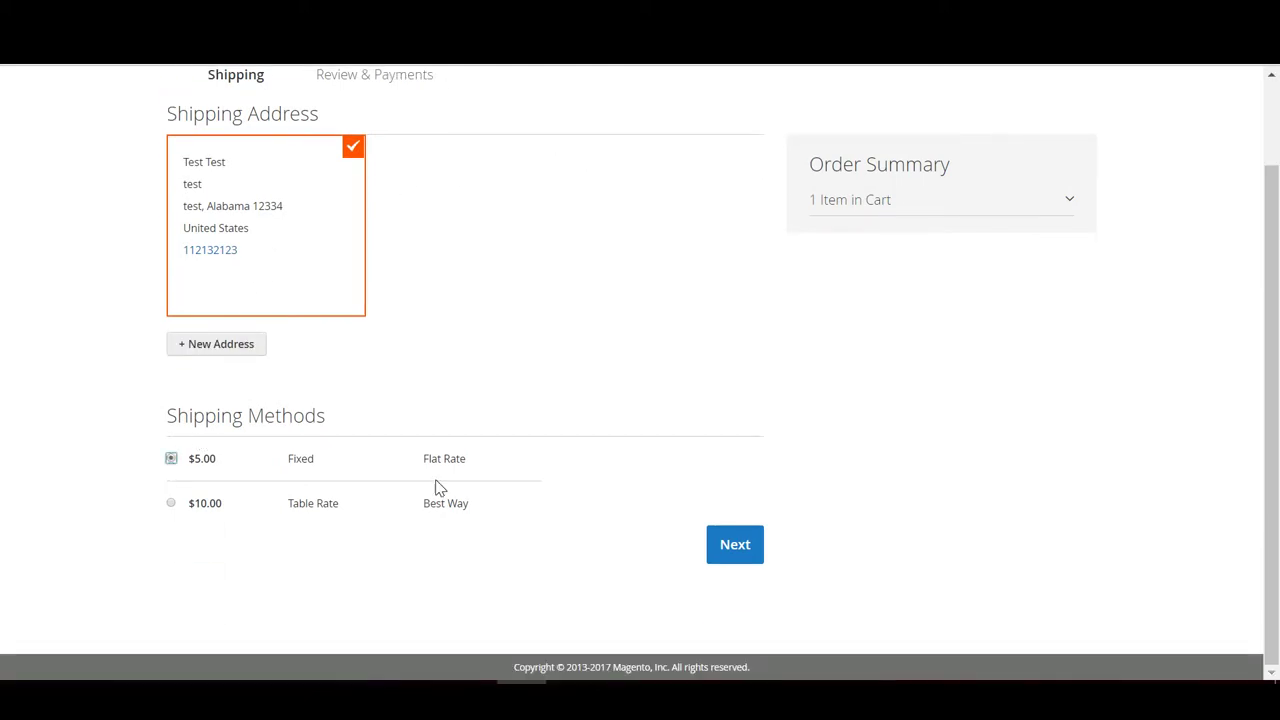
click(730, 544)
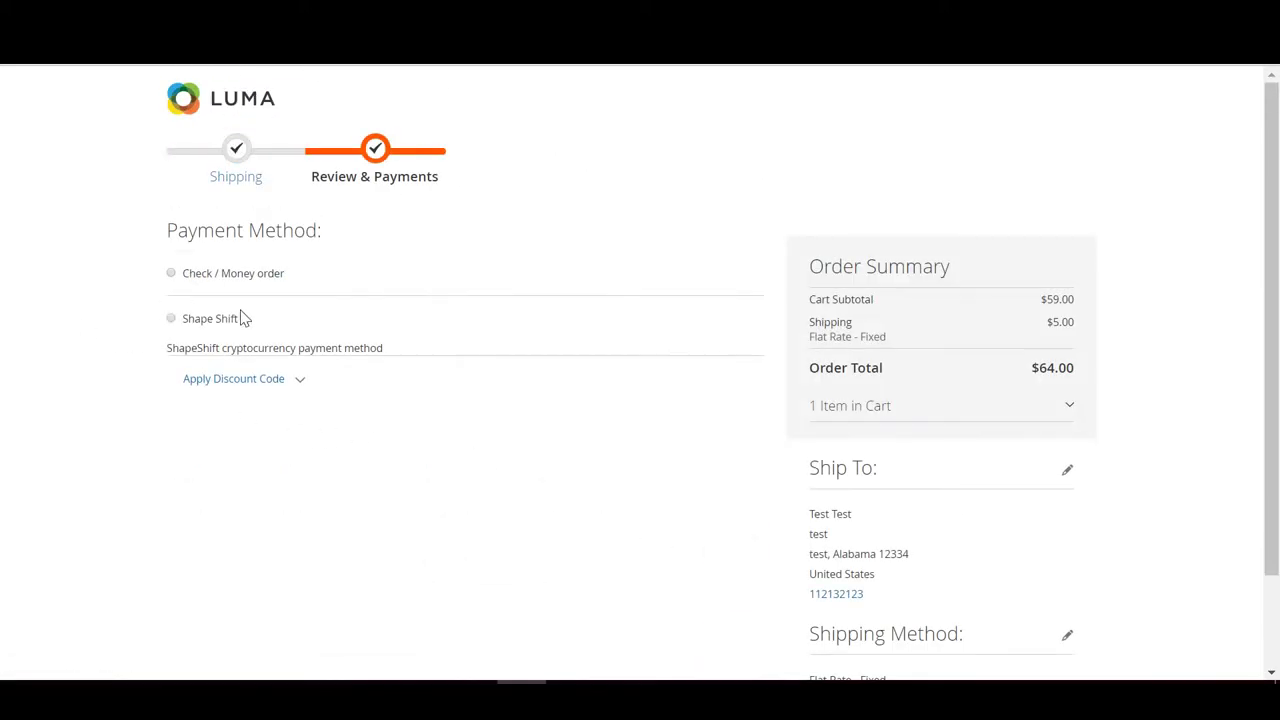
Choose Shape Shift as the payment method with ETH as the currency, and place the order.
click(172, 320)
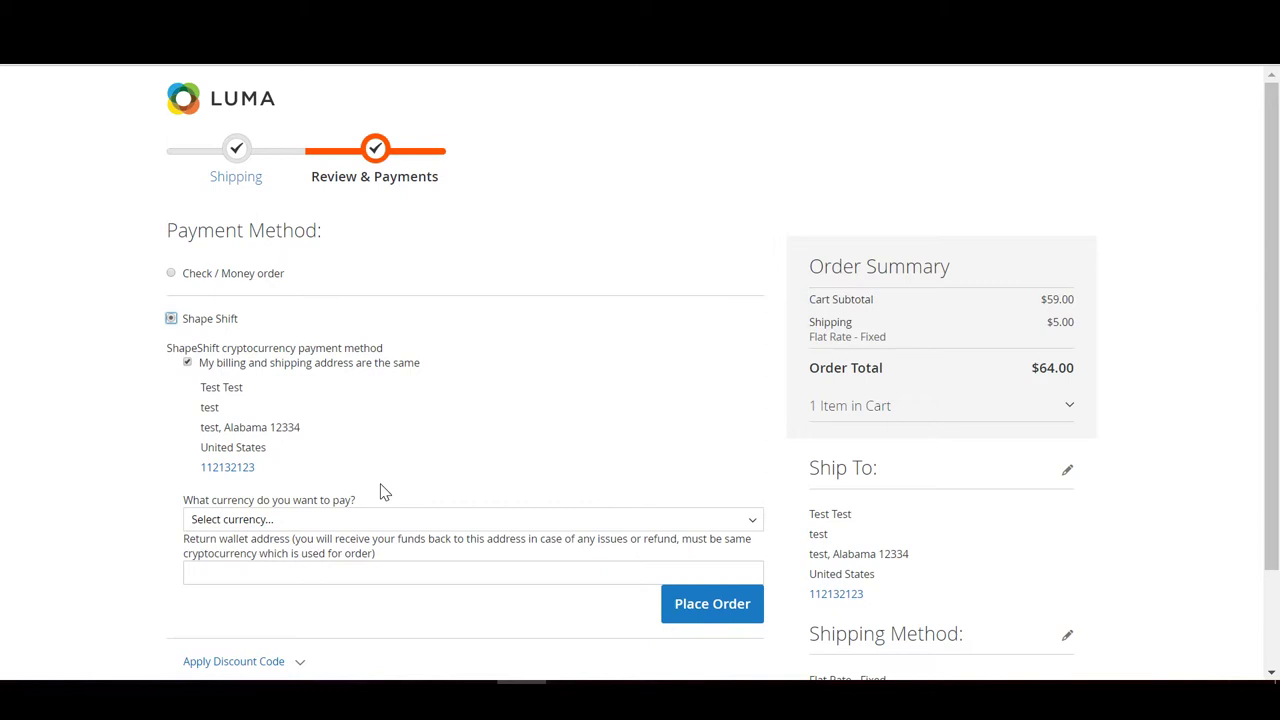
click(325, 529)
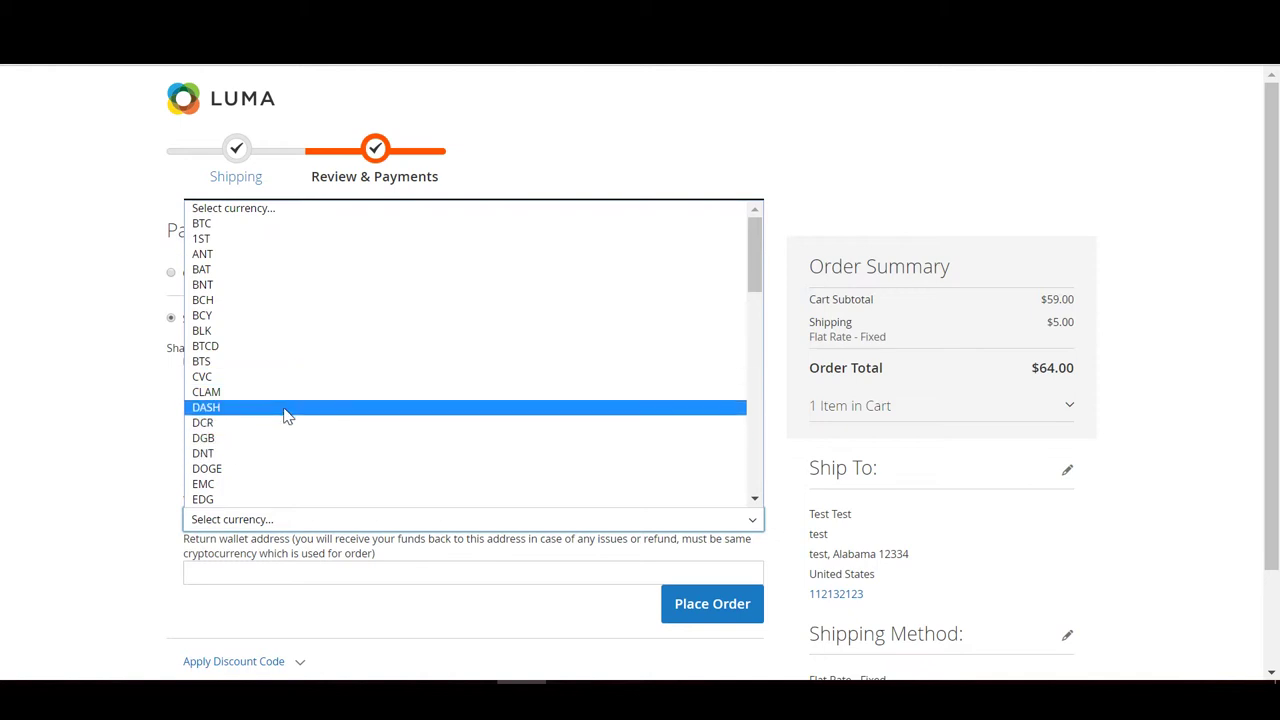
scroll(285, 415, down, 3)
scroll(285, 415, down, 2)
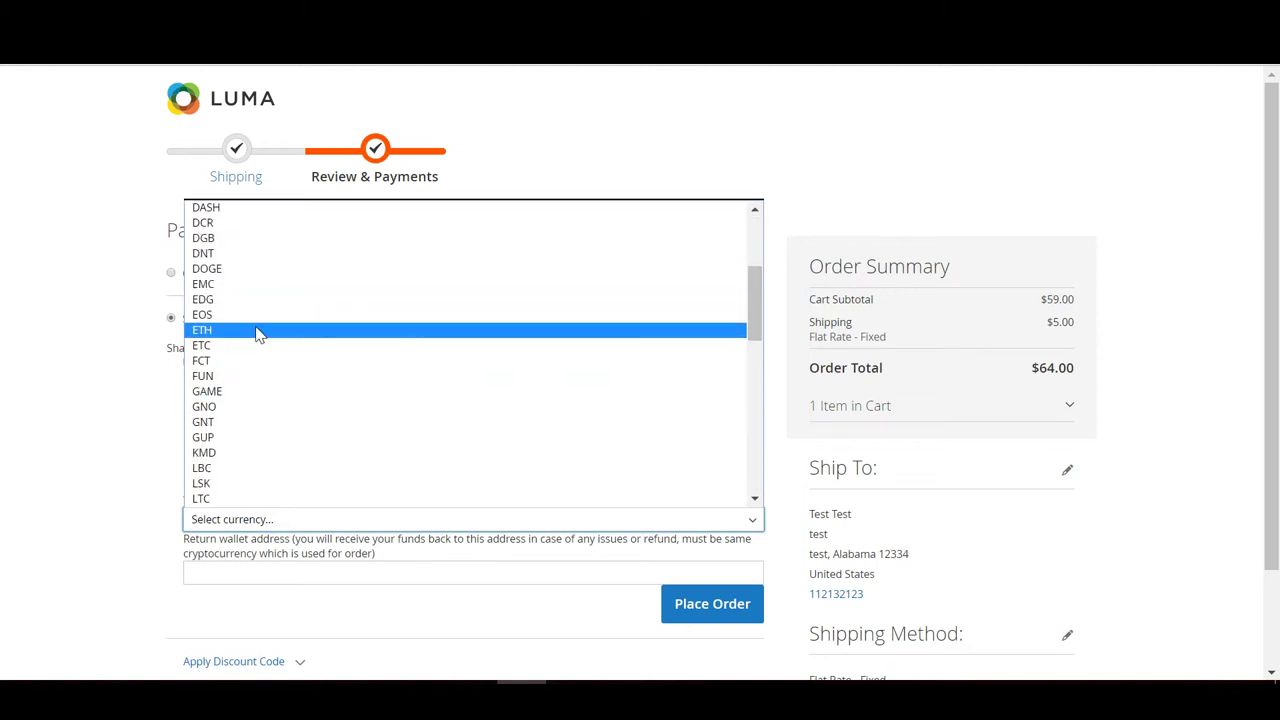
click(260, 333)
click(687, 606)
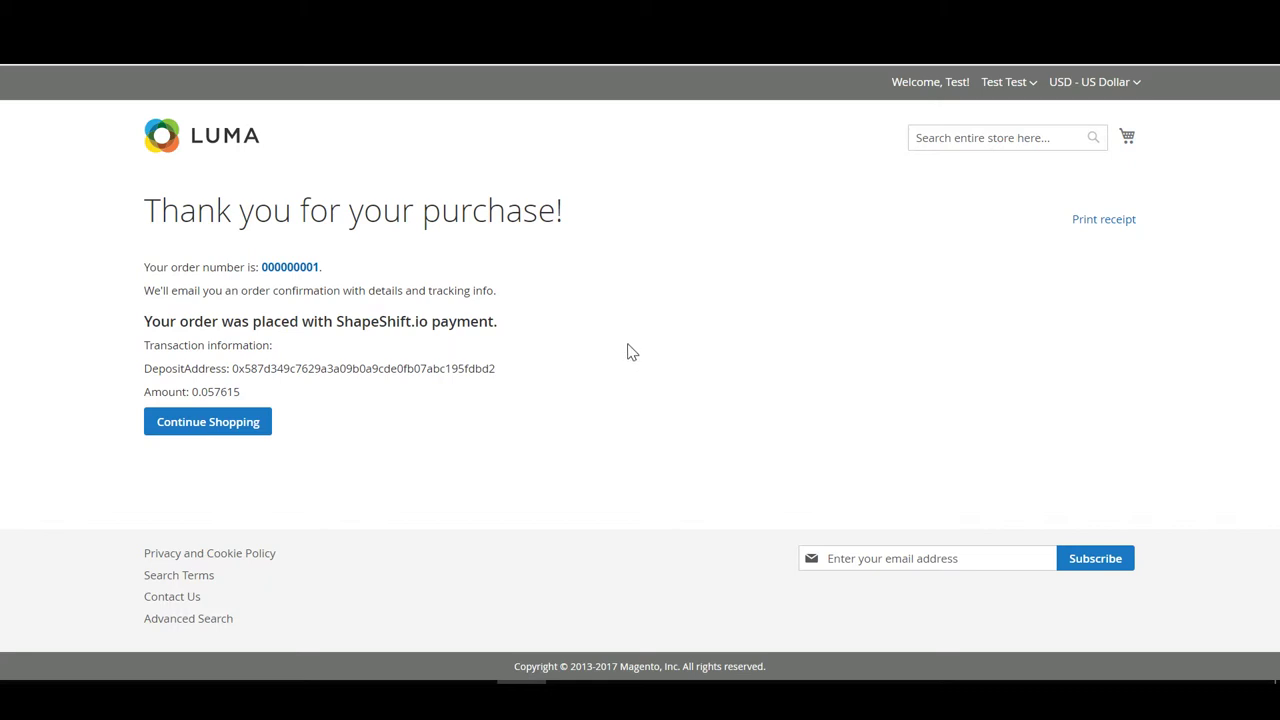
Copy the order's ShapeShift deposit address and switch to the Electrum wallet.
double_click(393, 368)
key(ctrl+c)
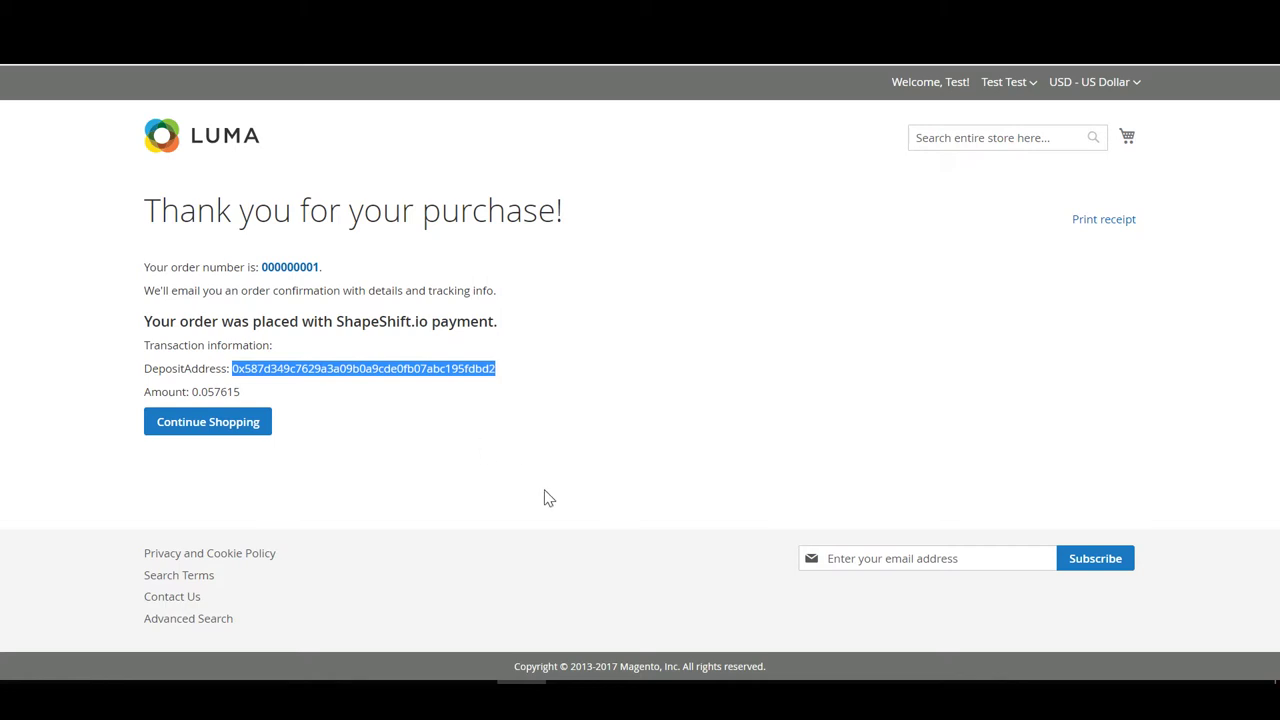
click(572, 698)
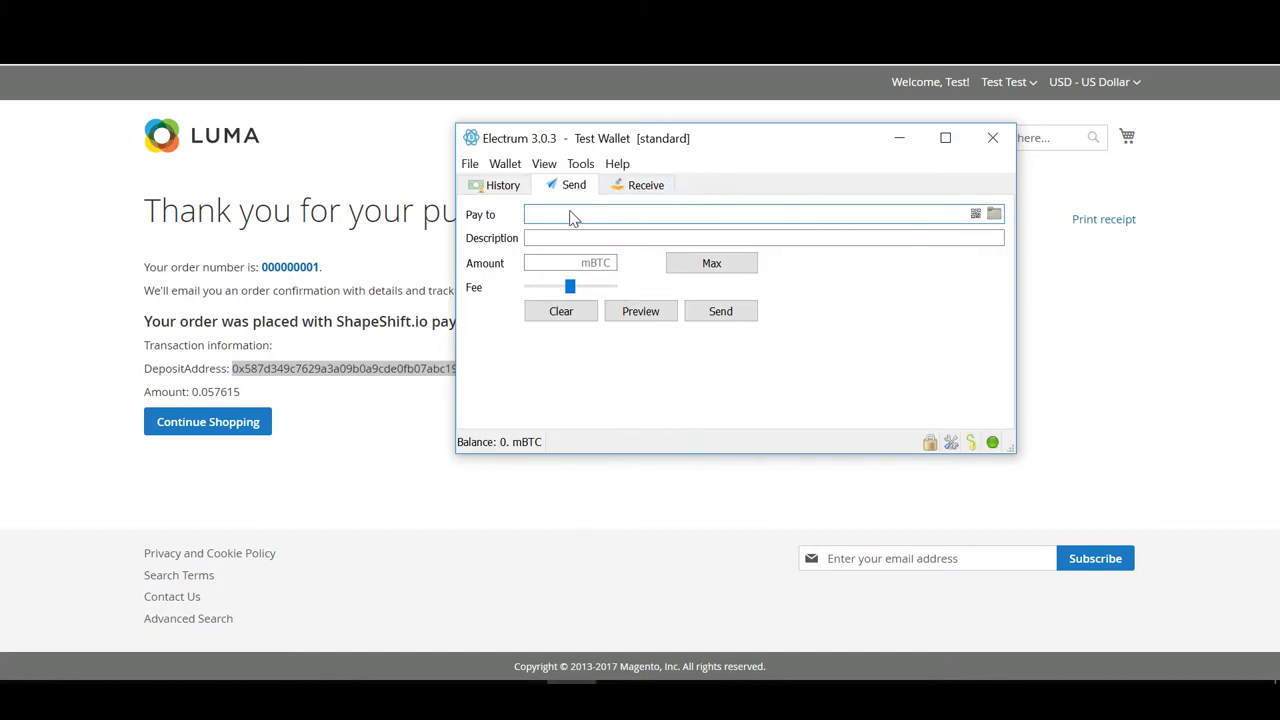
Fill Electrum's send form with the deposit address and the order's 0.05761 mBTC amount.
key(ctrl+v)
click(245, 402)
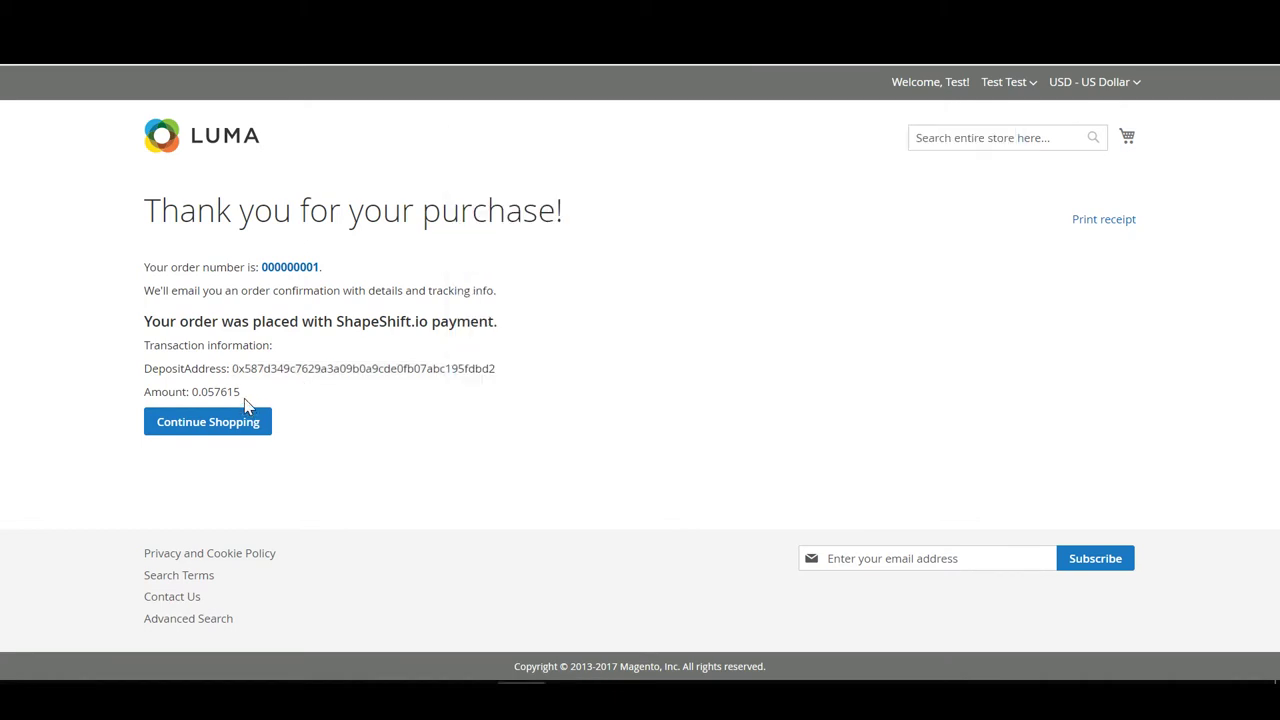
drag(241, 392, 192, 392)
key(ctrl+c)
key(alt+Tab)
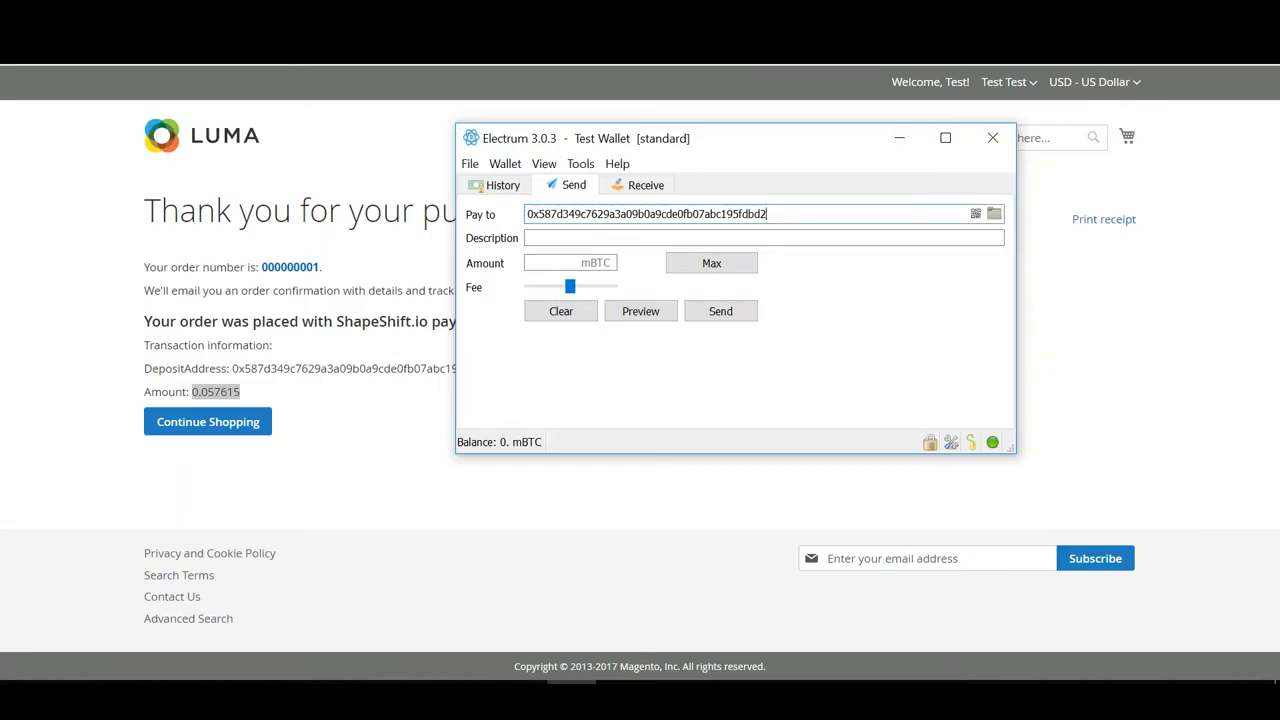
click(570, 263)
key(ctrl+v)
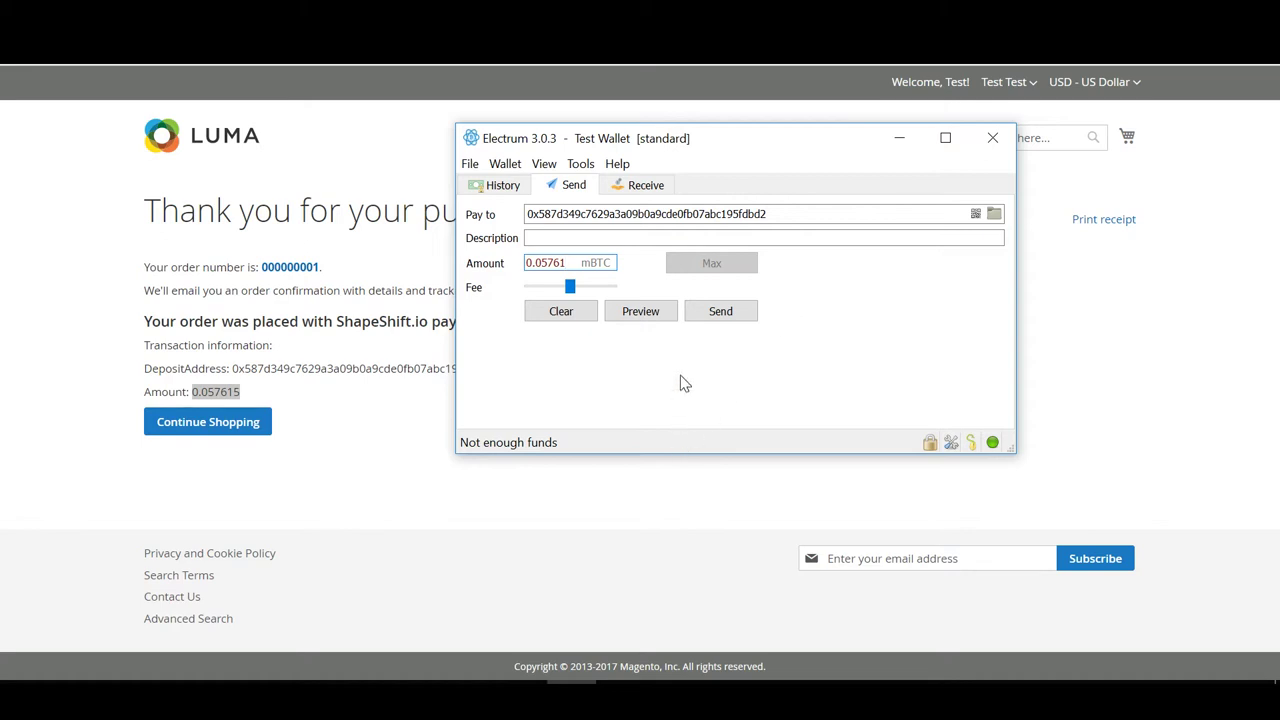
click(637, 485)
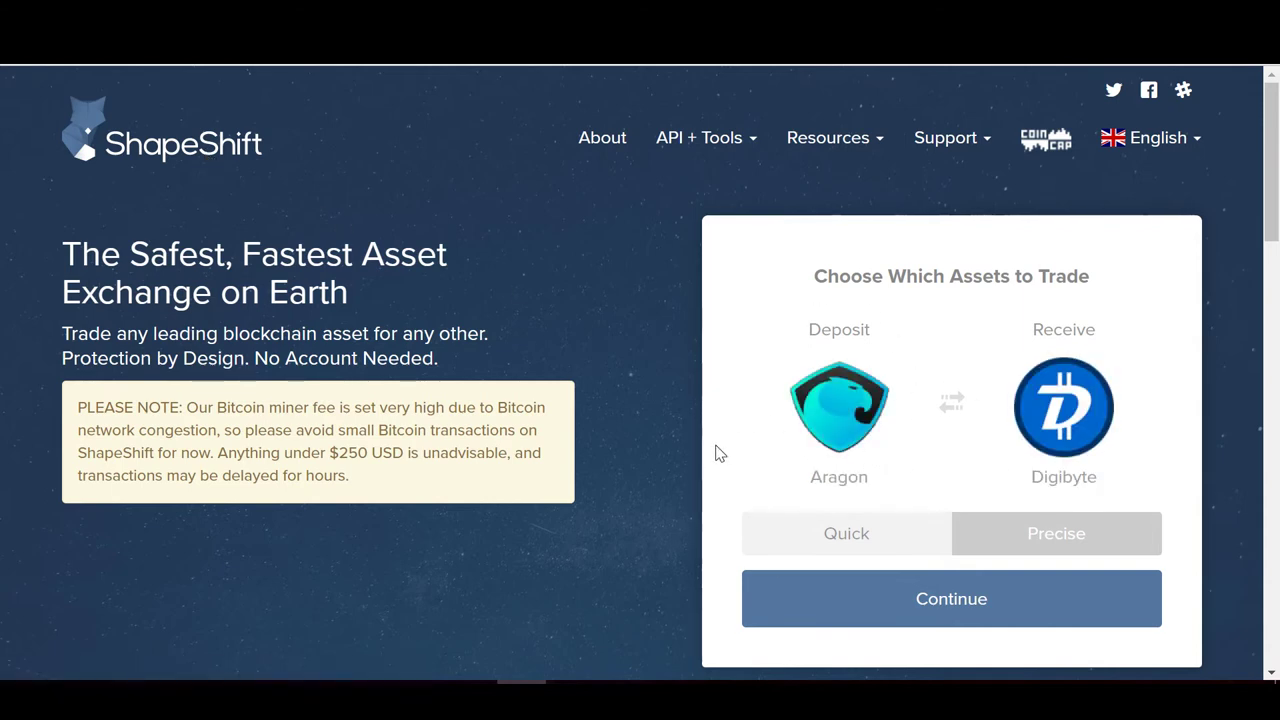
scroll(675, 405, down, 4)
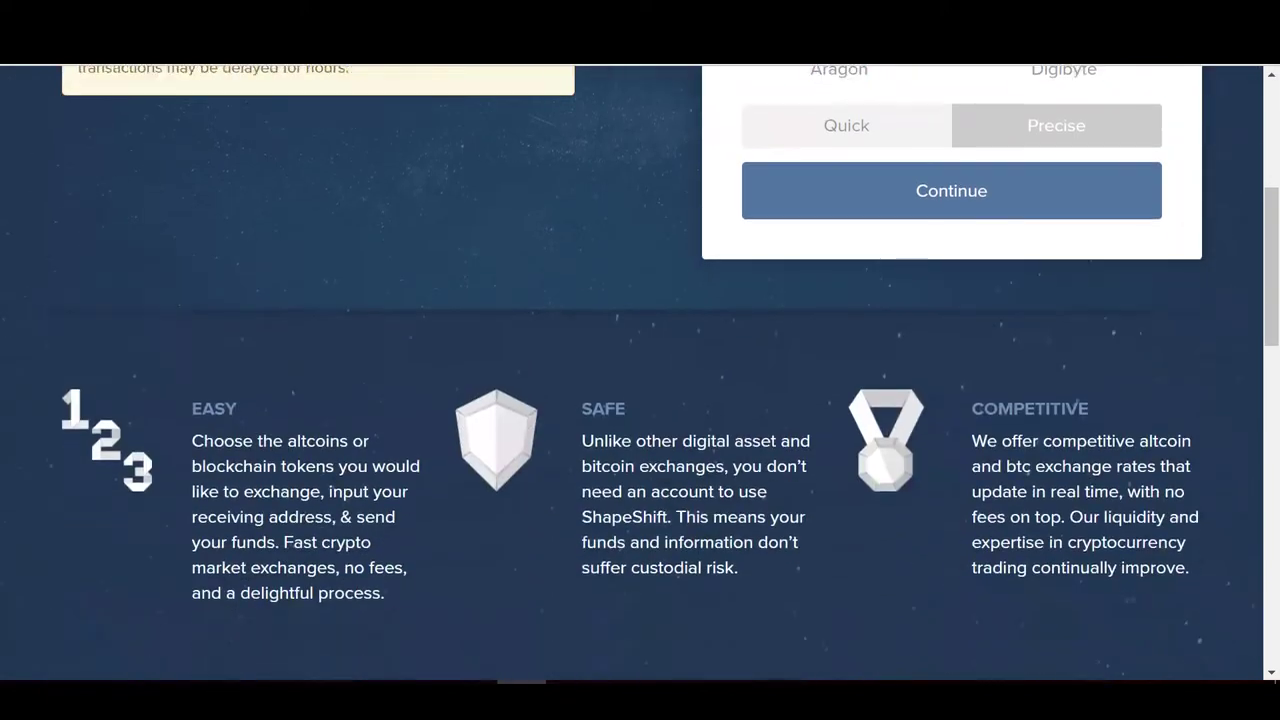
scroll(680, 395, down, 3)
scroll(688, 388, down, 2)
scroll(691, 378, down, 4)
scroll(691, 378, down, 2)
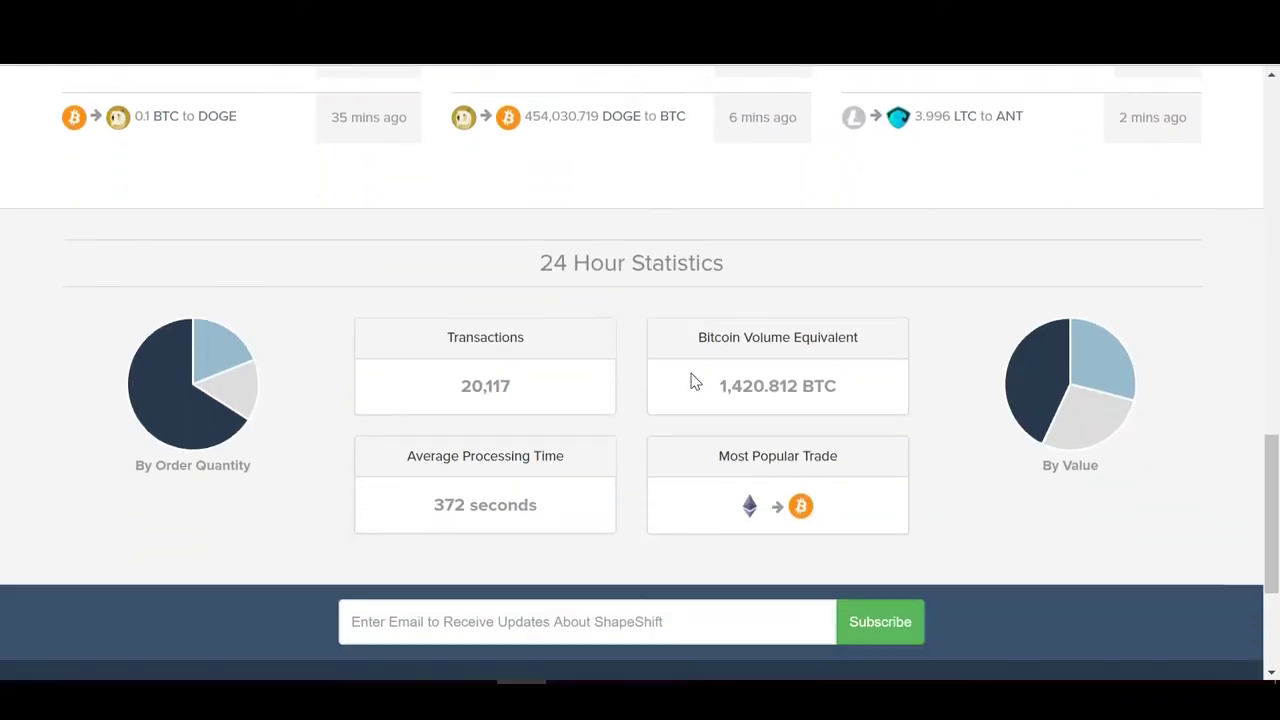
scroll(691, 378, down, 1)
scroll(691, 378, down, 1)
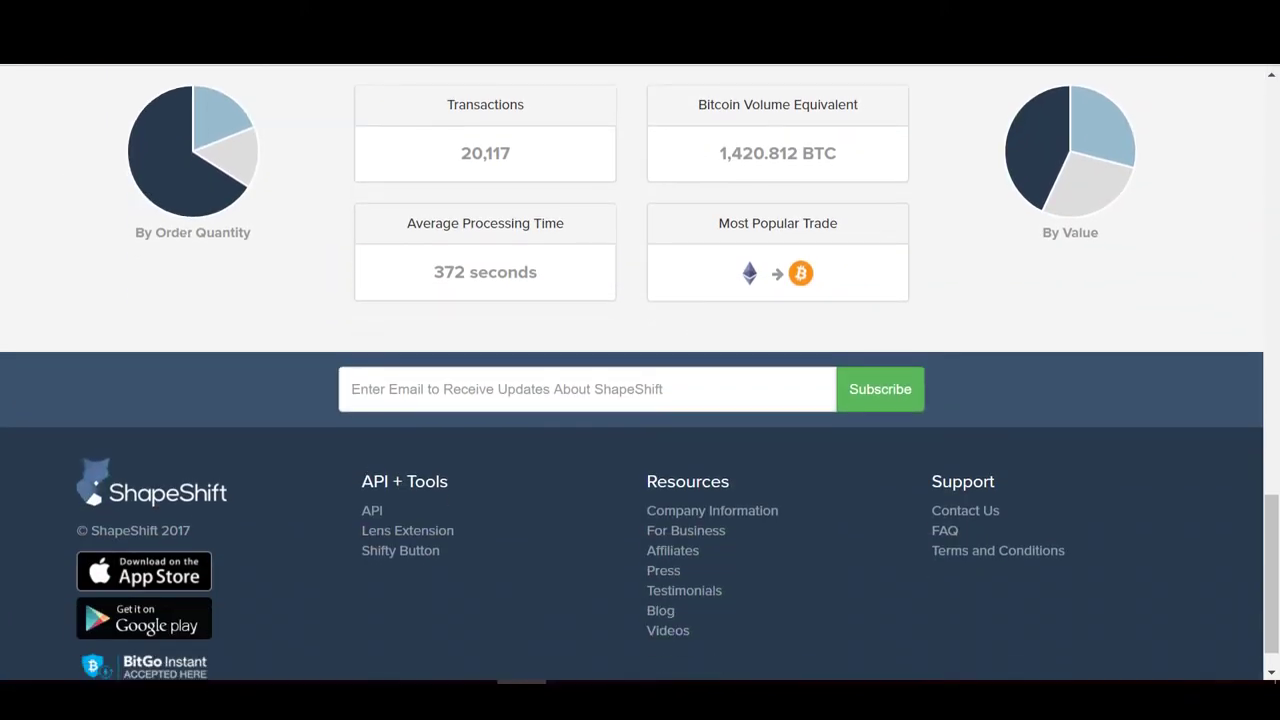
scroll(691, 380, up, 1)
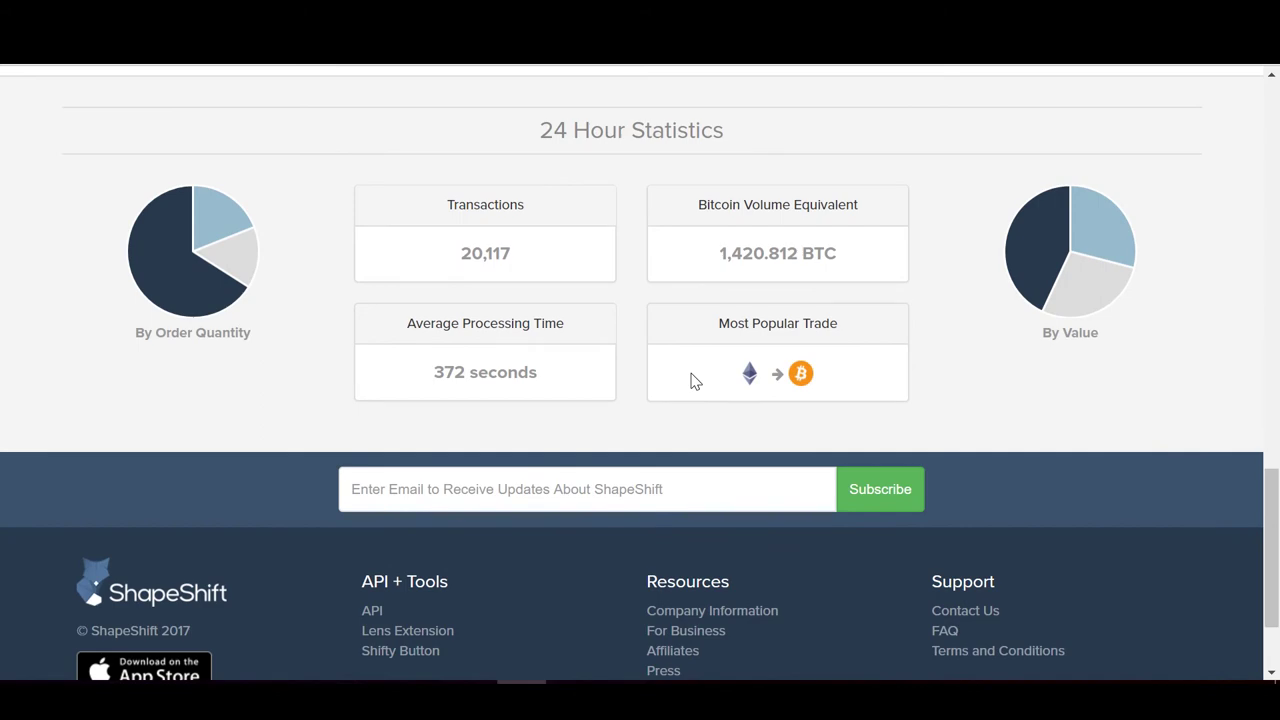
scroll(691, 378, up, 1)
scroll(691, 378, up, 15)
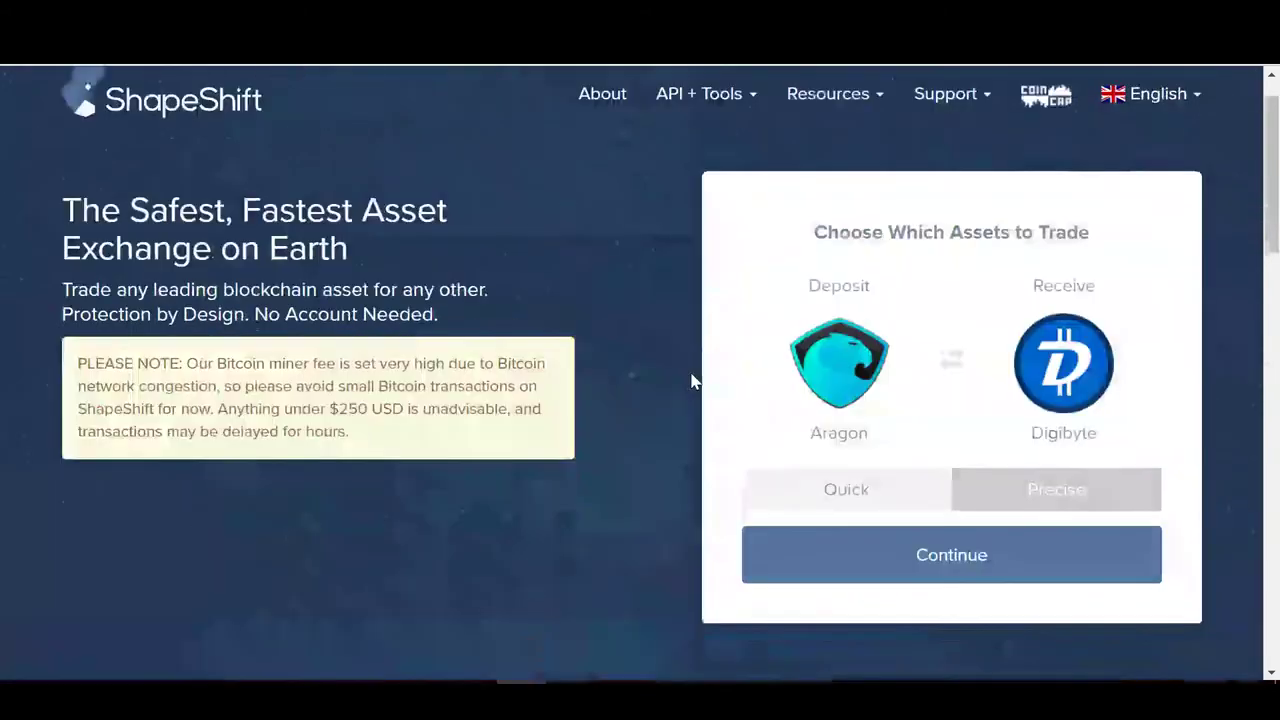
scroll(689, 445, down, 2)
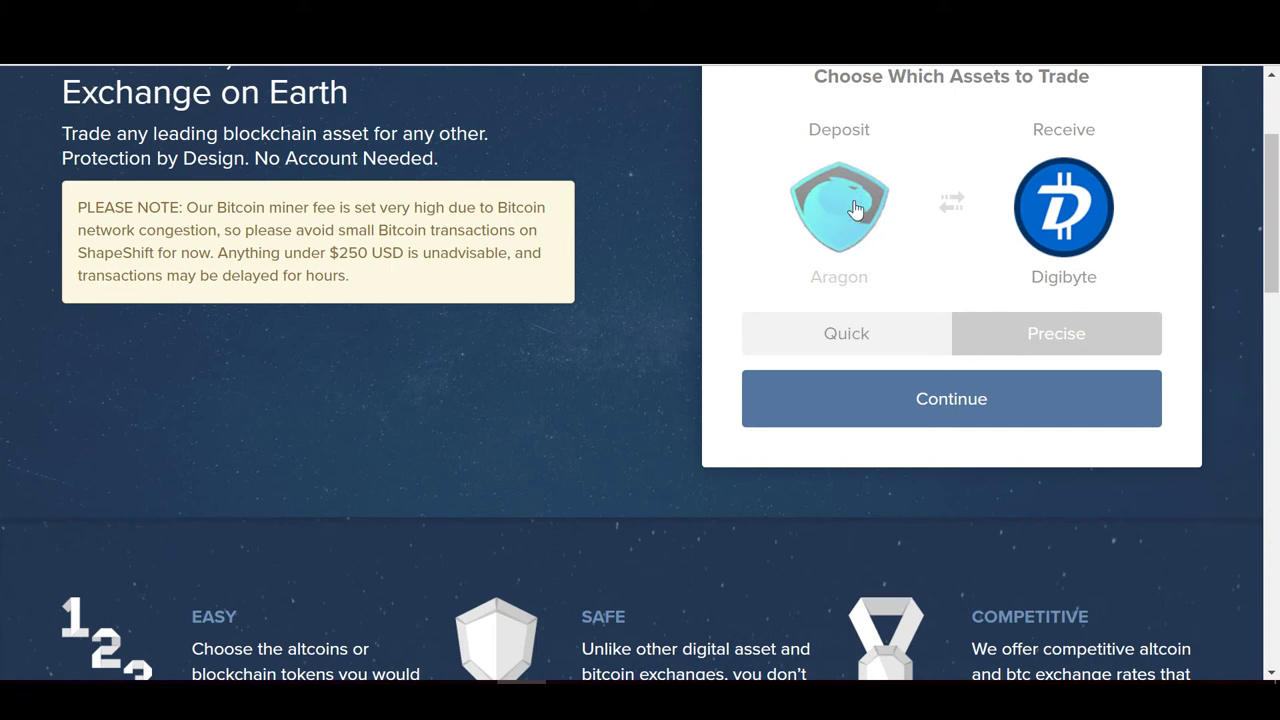
Set Ether as the deposit asset and Bitcoin as the receive asset.
click(850, 207)
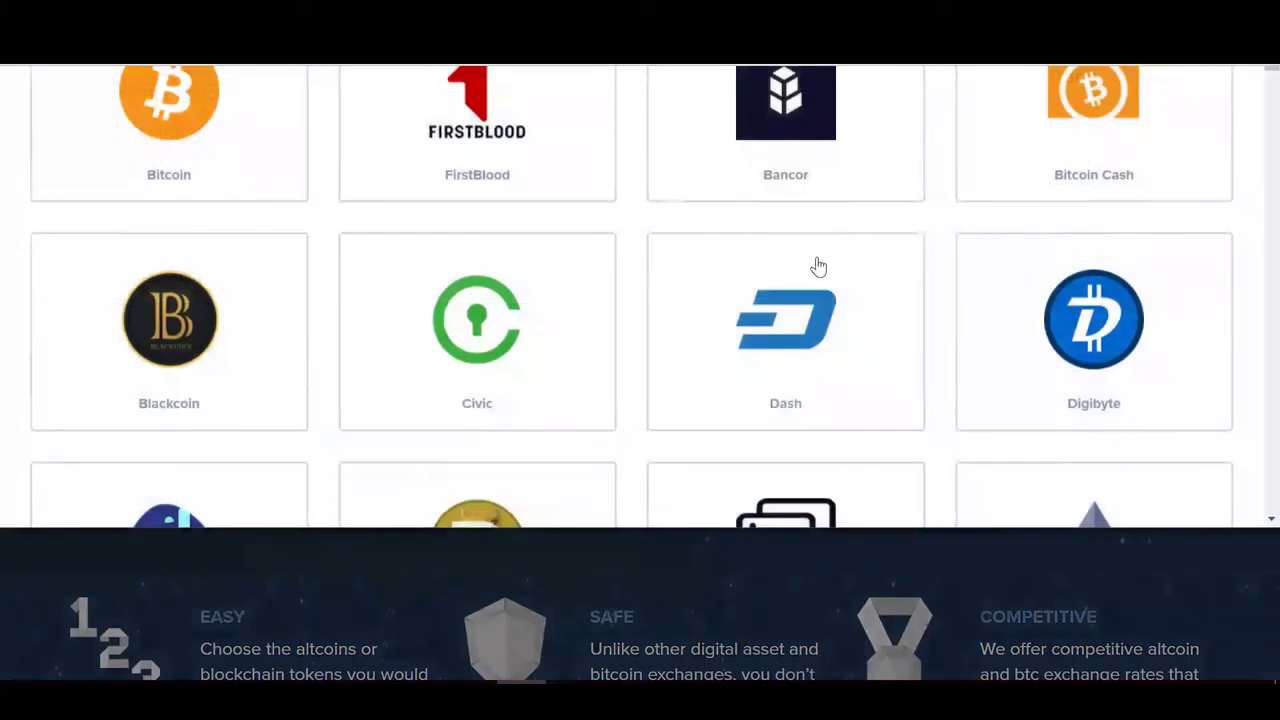
scroll(430, 345, down, 3)
scroll(414, 391, down, 2)
scroll(368, 388, down, 1)
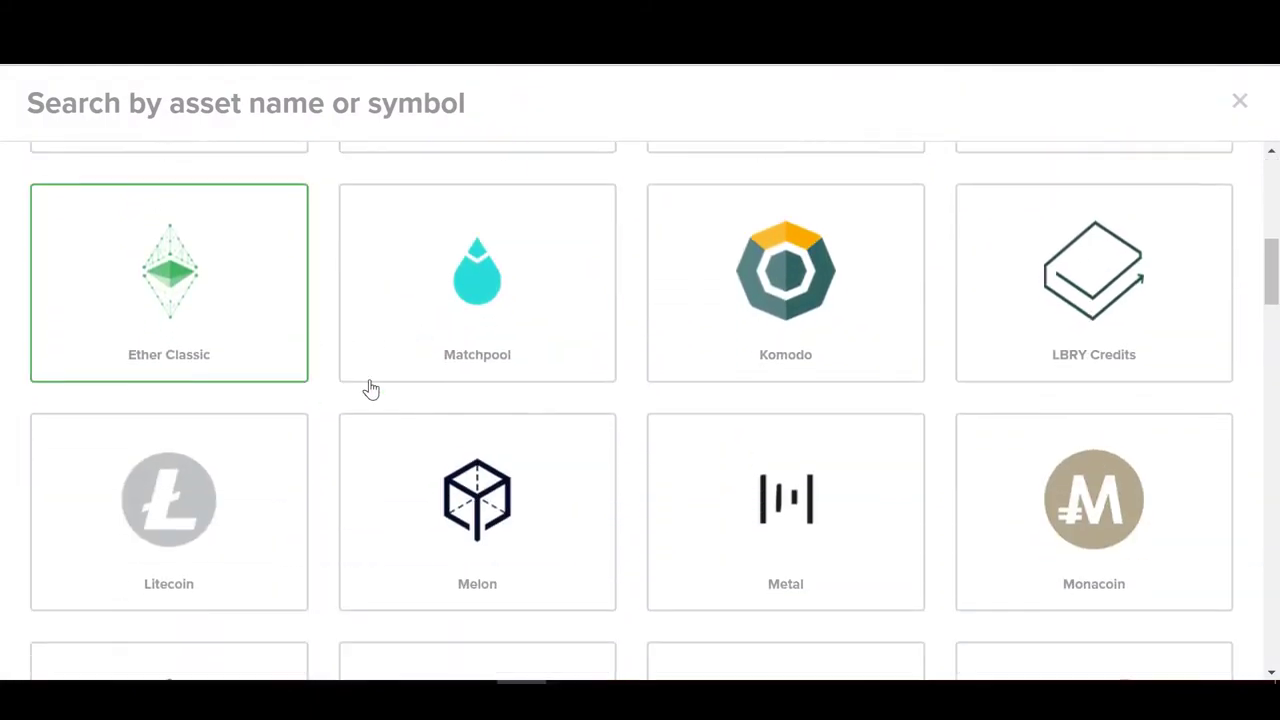
scroll(658, 361, up, 2)
scroll(658, 361, up, 2)
click(1043, 429)
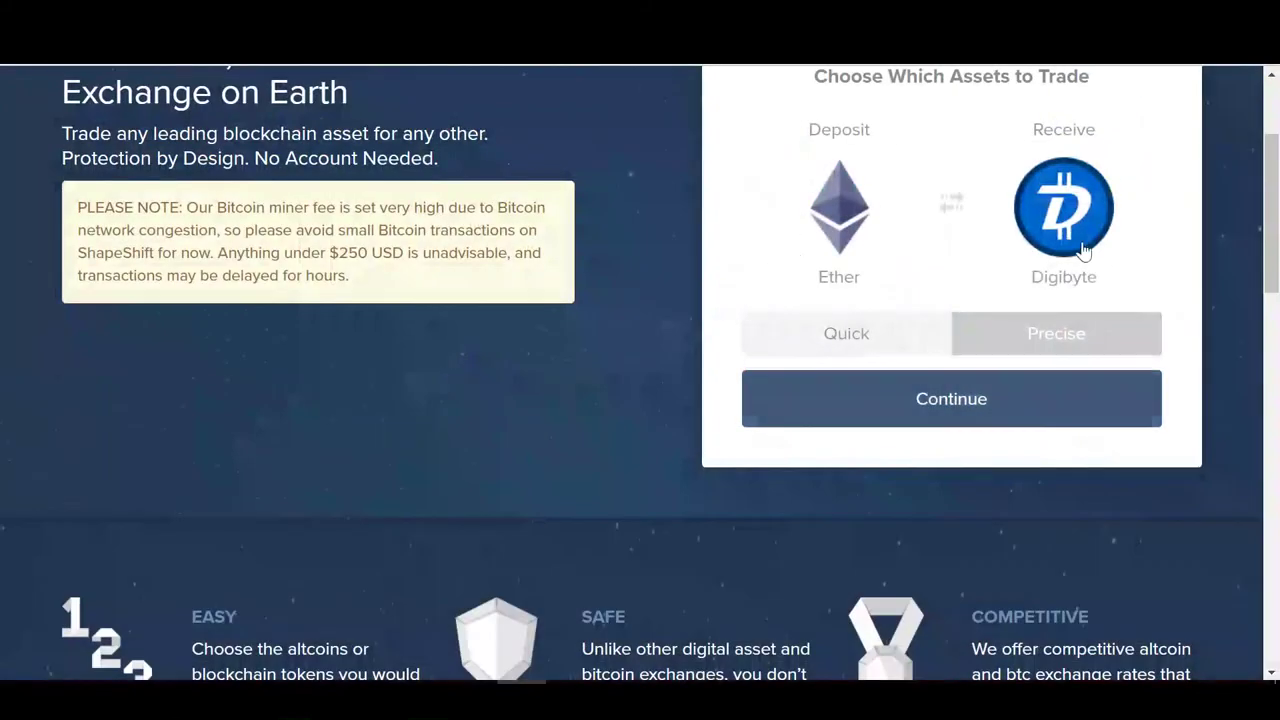
click(1070, 228)
click(195, 268)
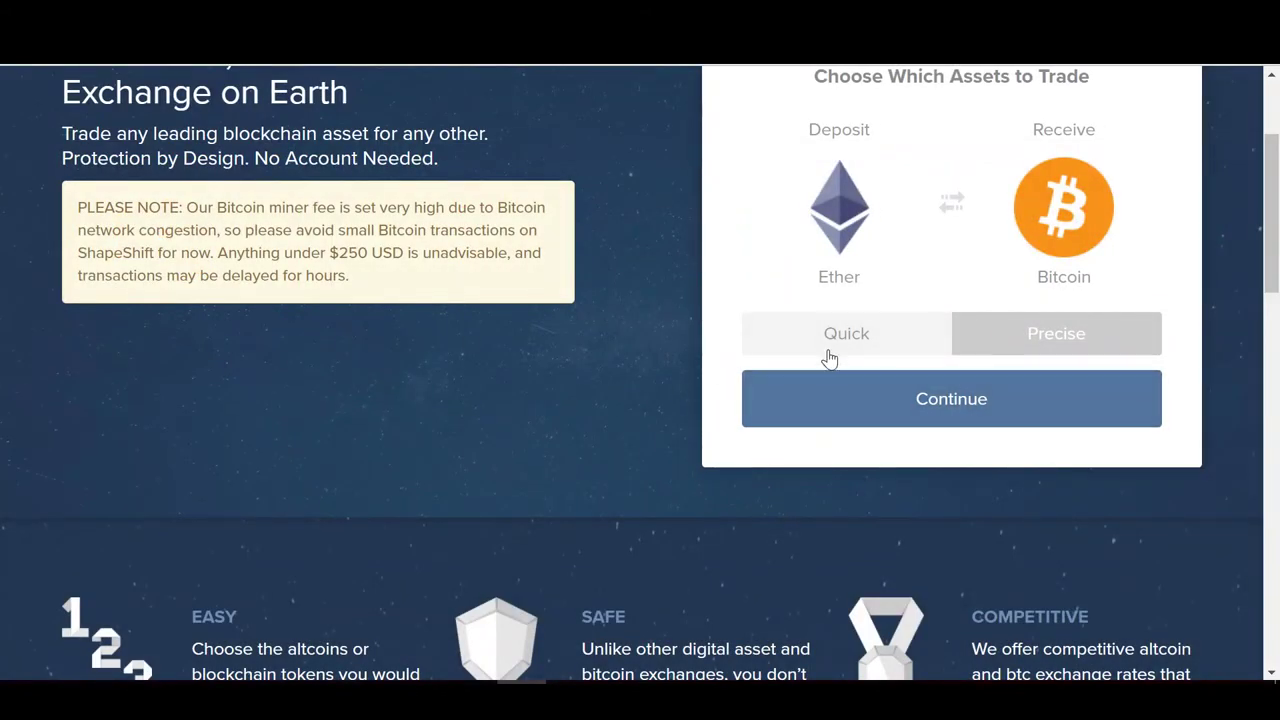
Switch to a Precise fixed-amount trade and continue to the order details form.
scroll(829, 358, up, 1)
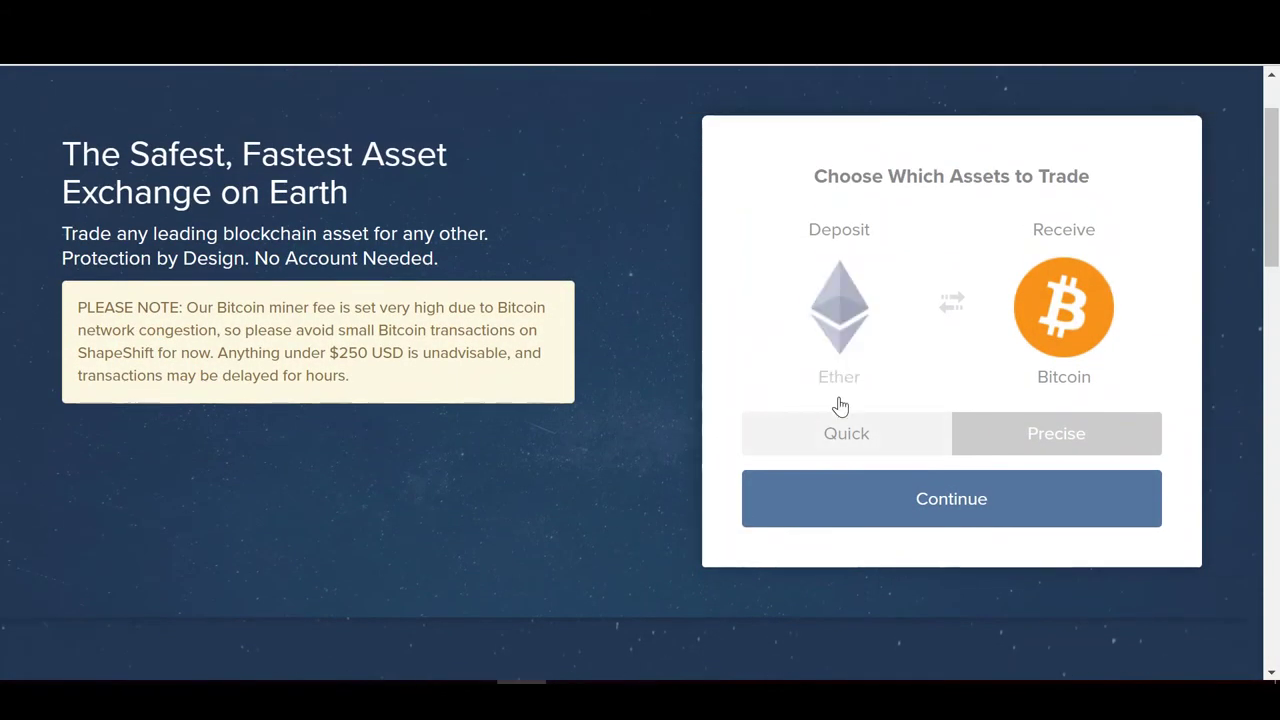
click(1018, 441)
click(957, 502)
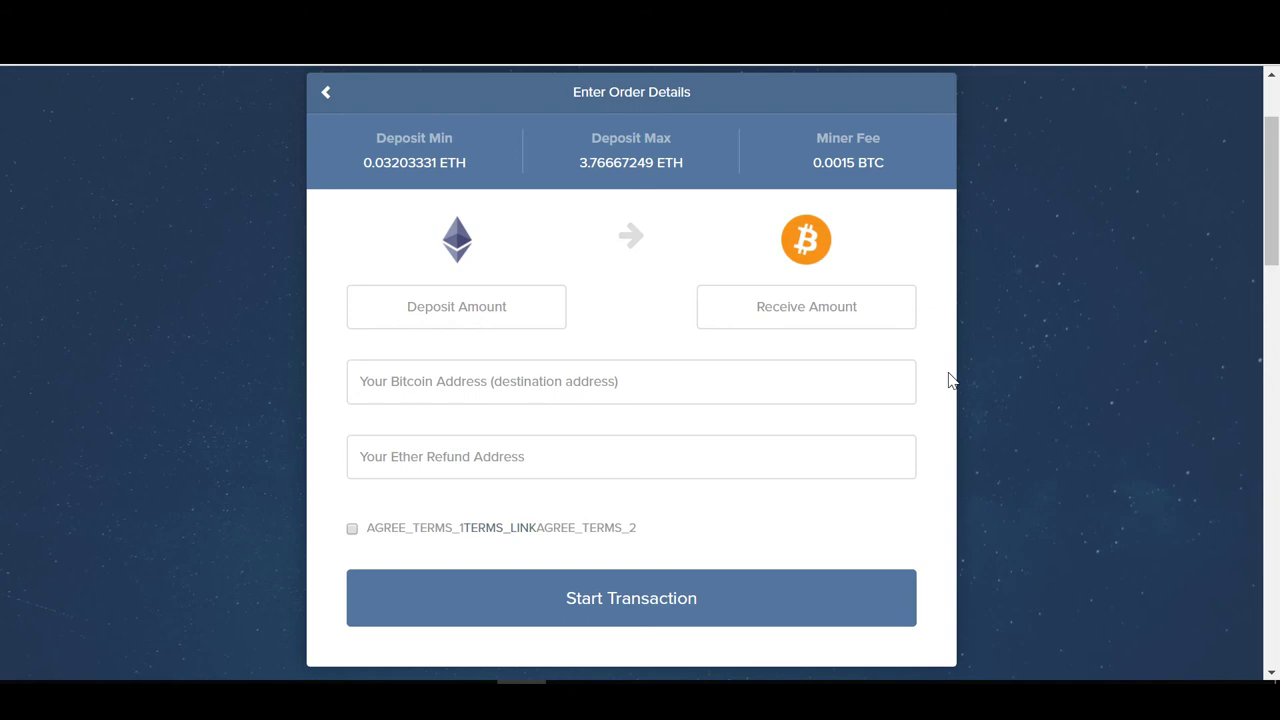
Enter a 1 ETH deposit amount (0.09113487 BTC to receive) and accept the exchange terms.
click(457, 306)
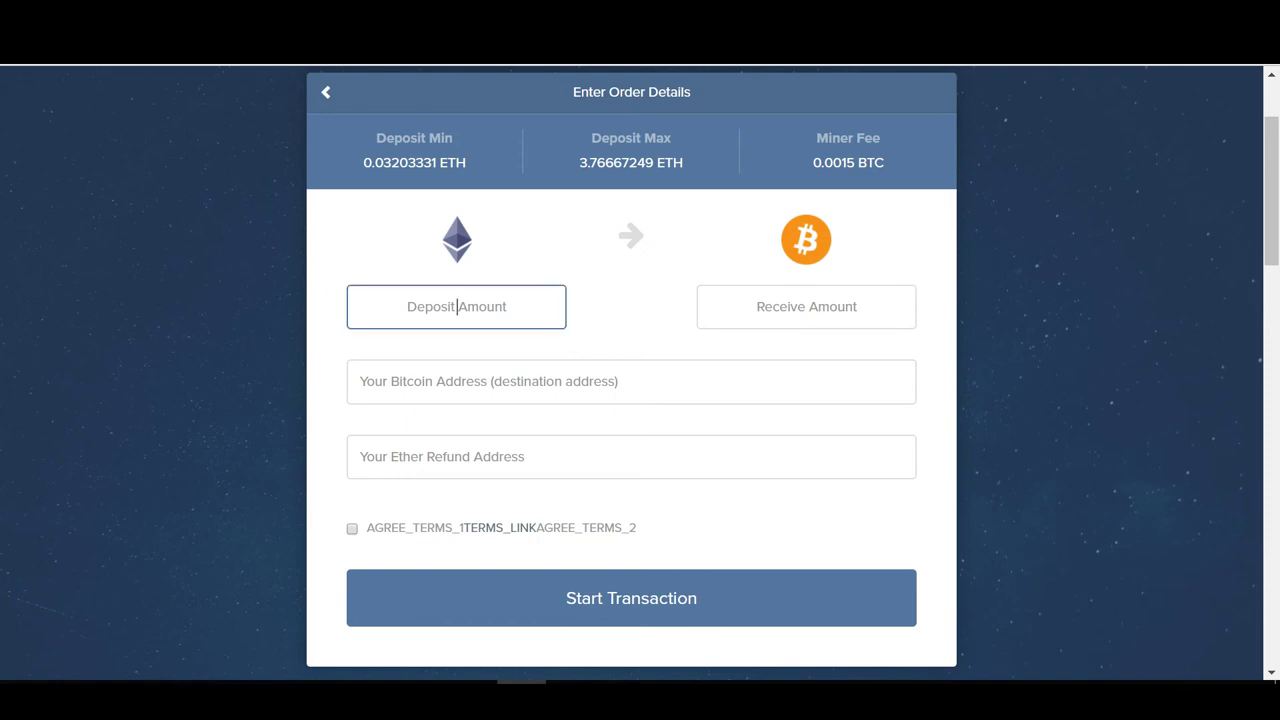
text(1)
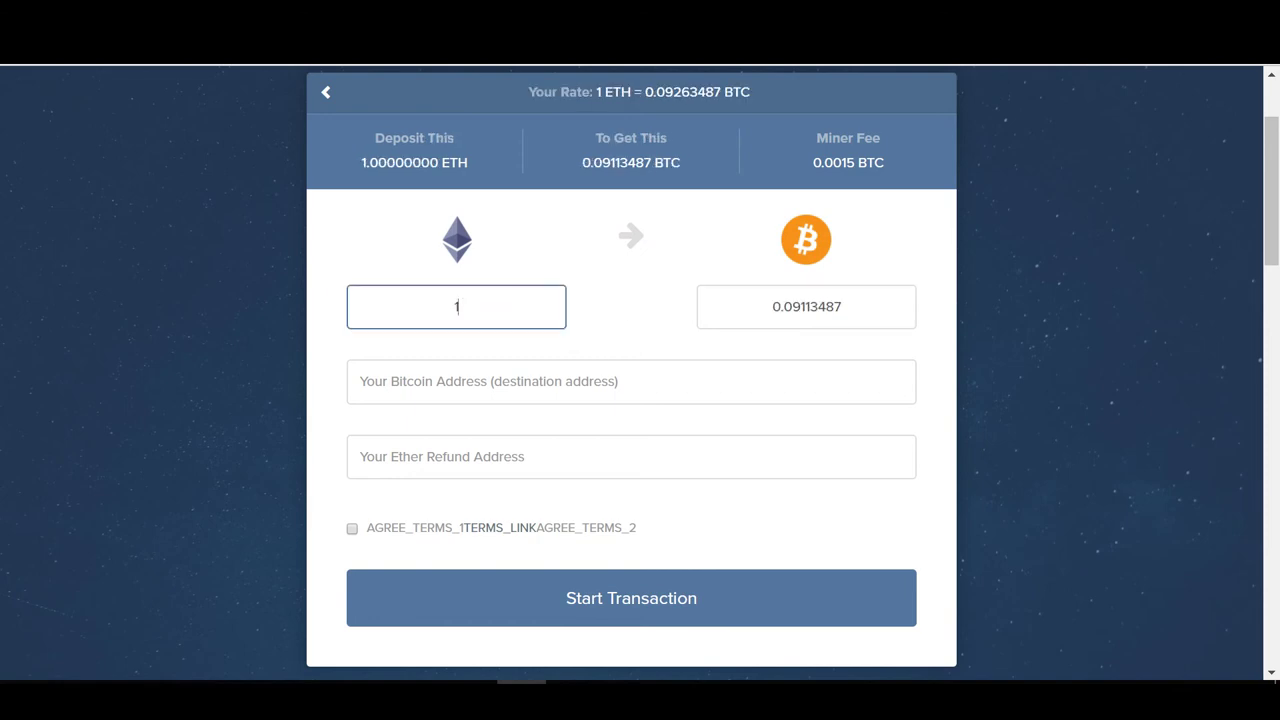
key(Tab)
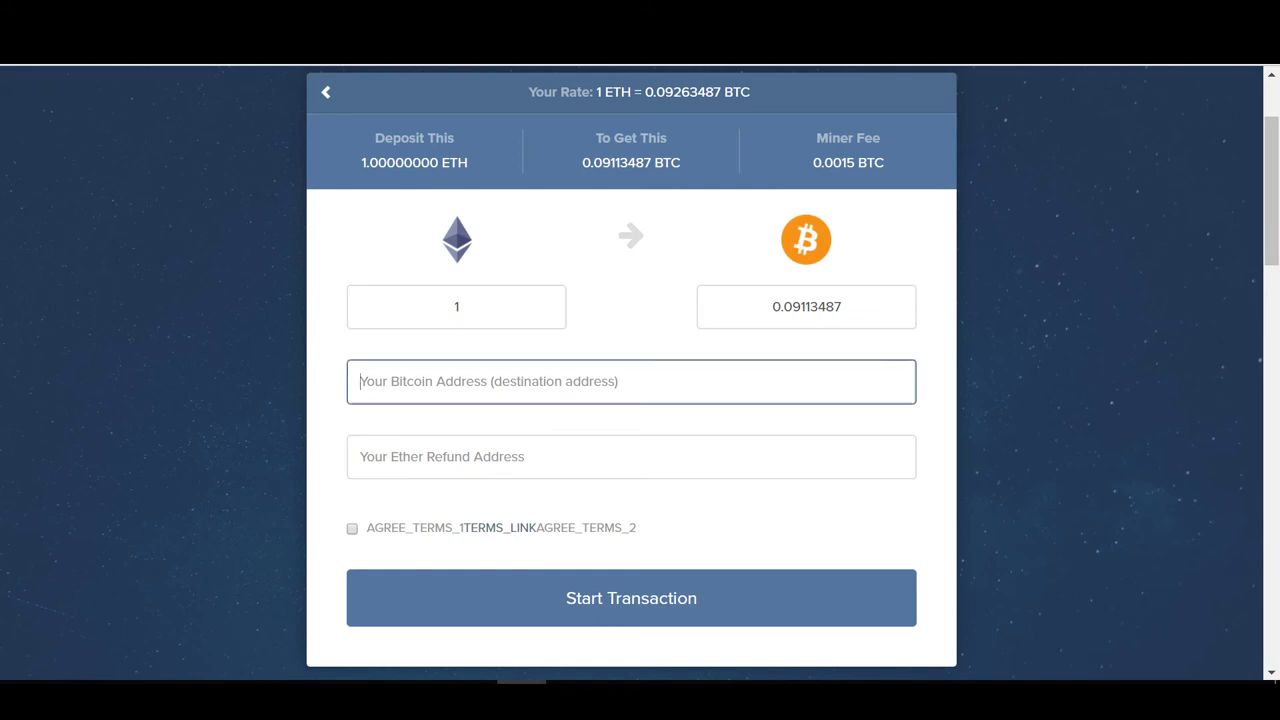
key(Tab)
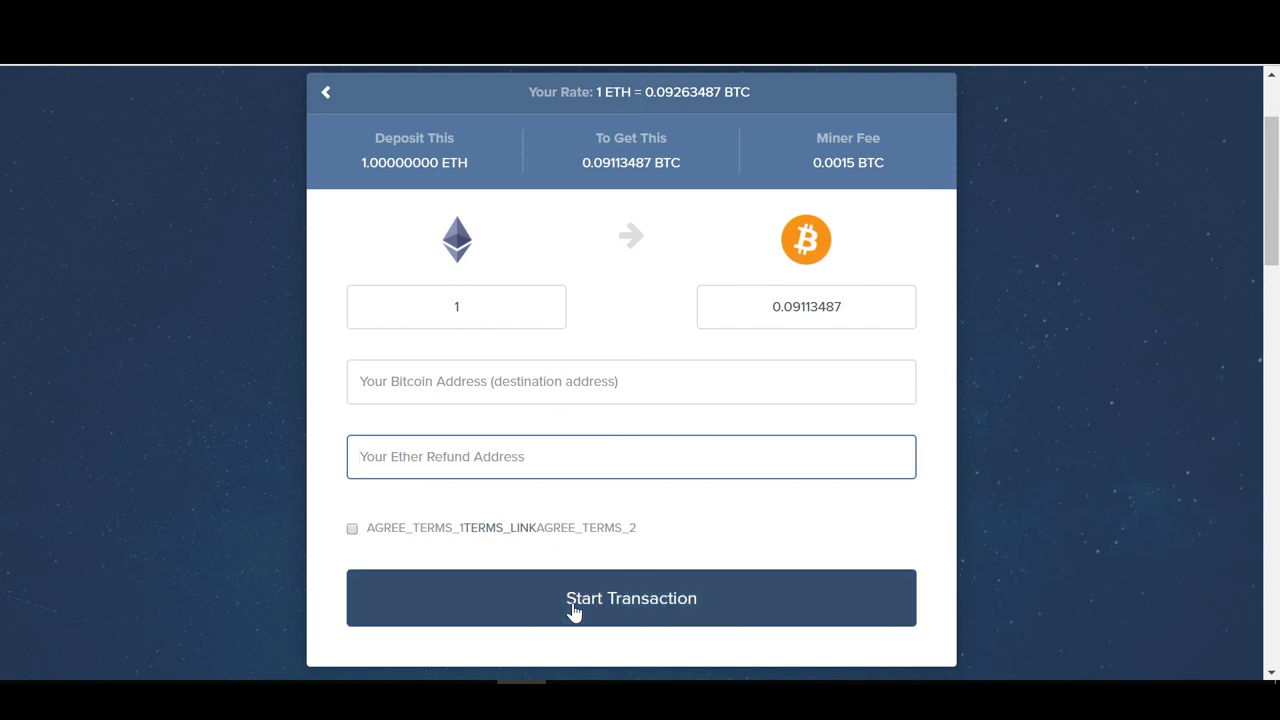
click(353, 529)
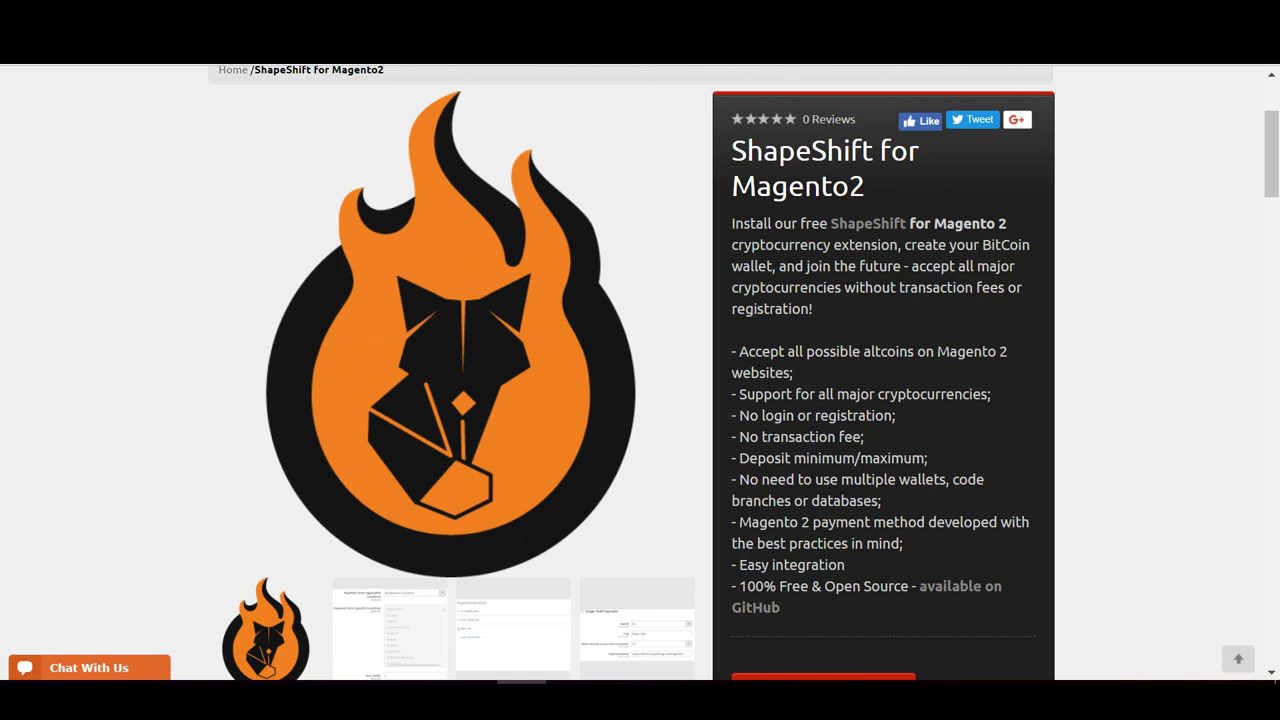
Scroll back up on the ShapeShift for Magento2 extension page.
scroll(689, 234, up, 3)
Open the FireBear Studio blog and browse down to the Pre-Order/Backorder and Customer Approval posts.
click(771, 225)
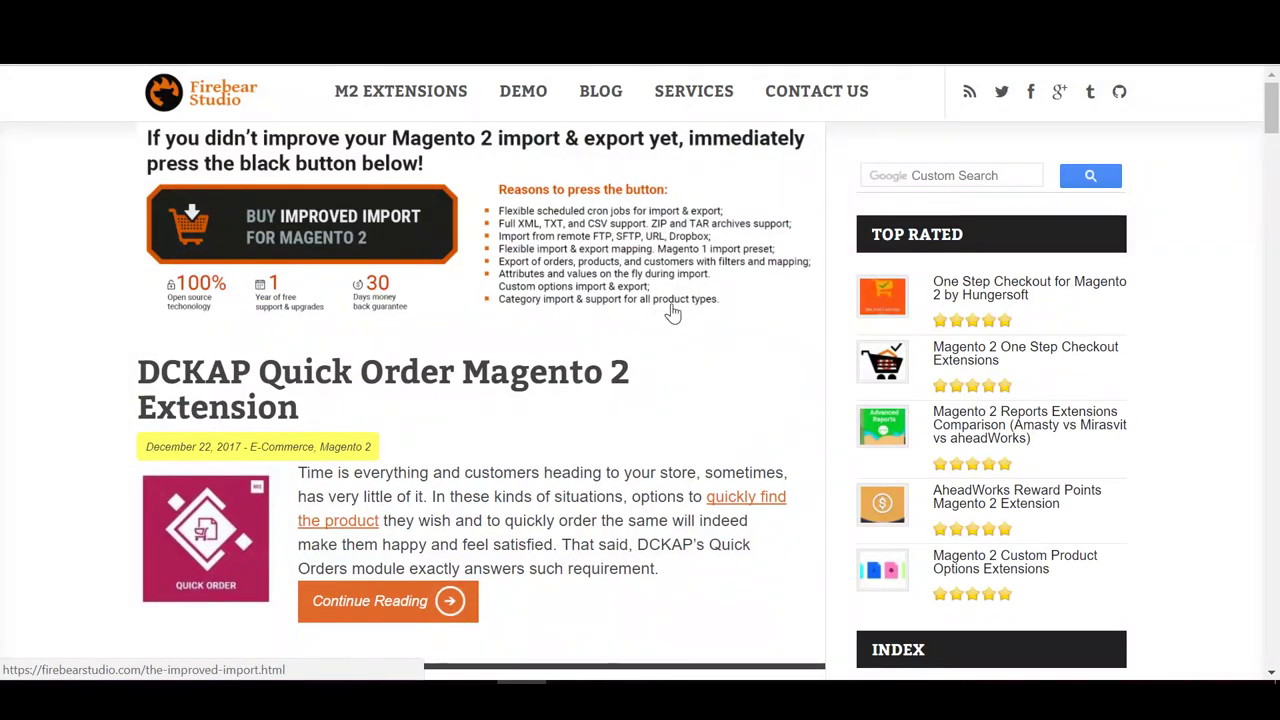
scroll(670, 318, down, 5)
scroll(672, 312, down, 2)
scroll(672, 312, down, 1)
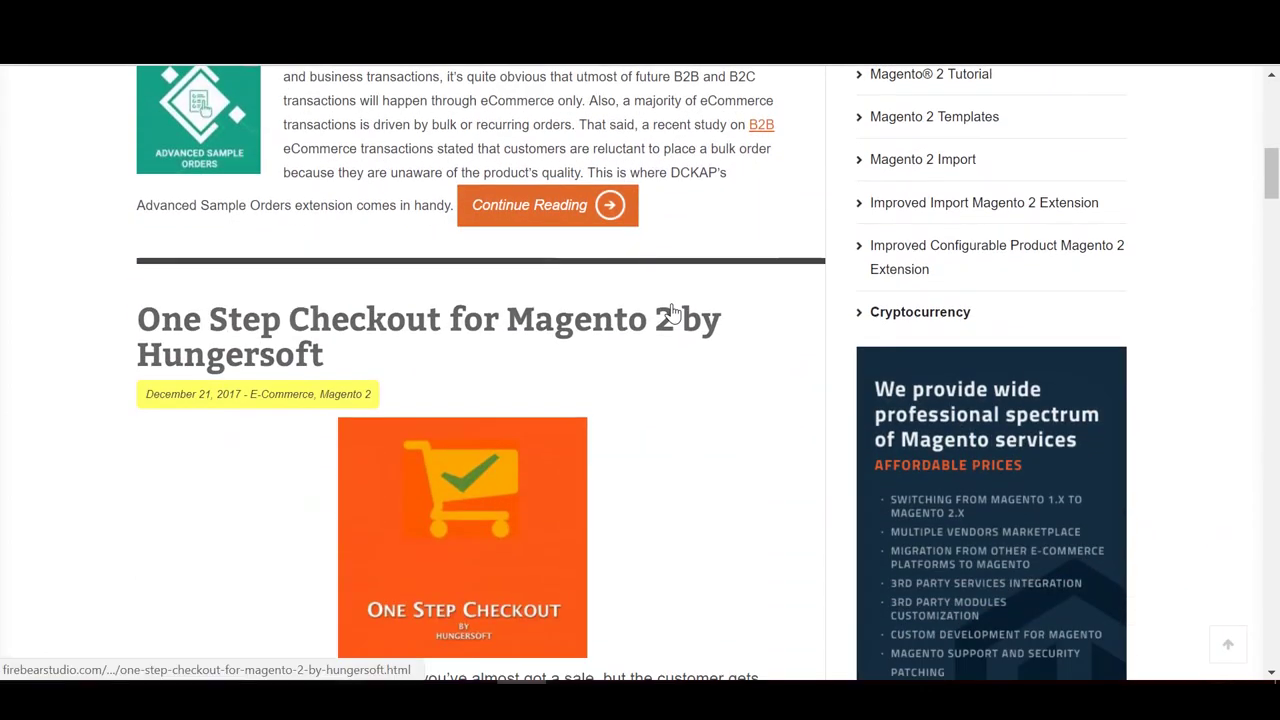
scroll(672, 312, down, 1)
scroll(672, 313, down, 4)
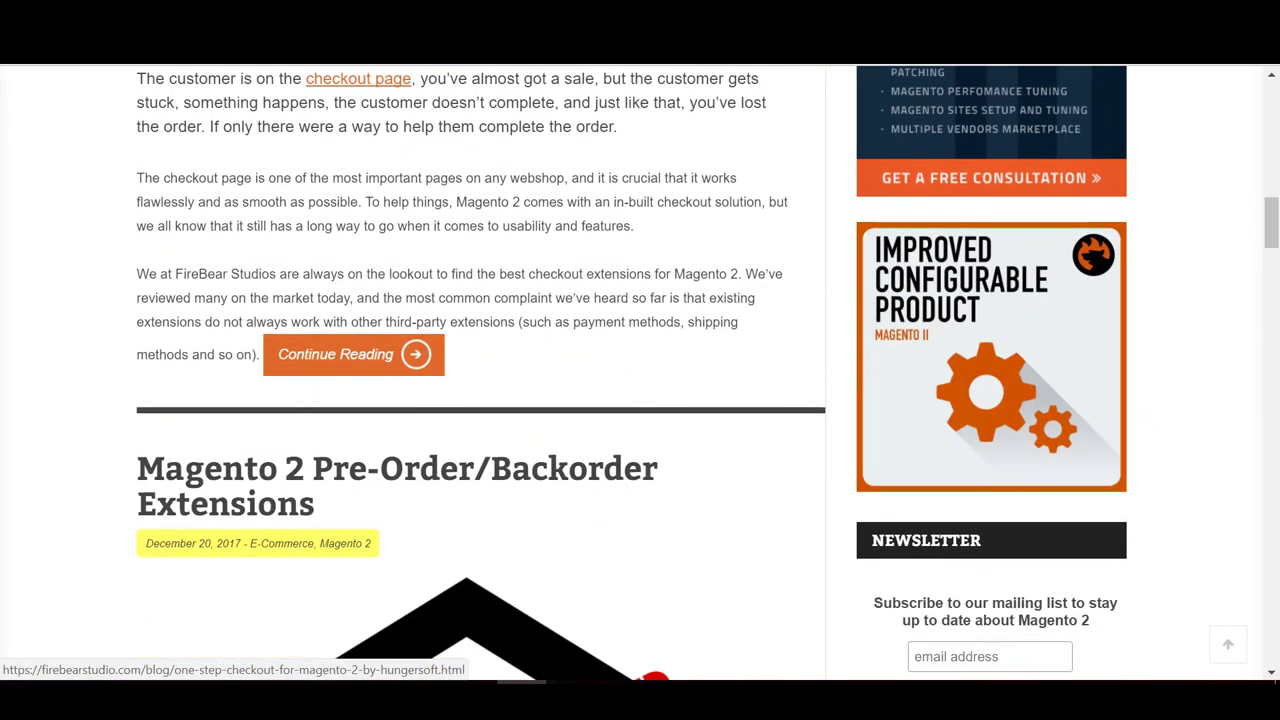
scroll(672, 313, down, 2)
scroll(673, 312, down, 2)
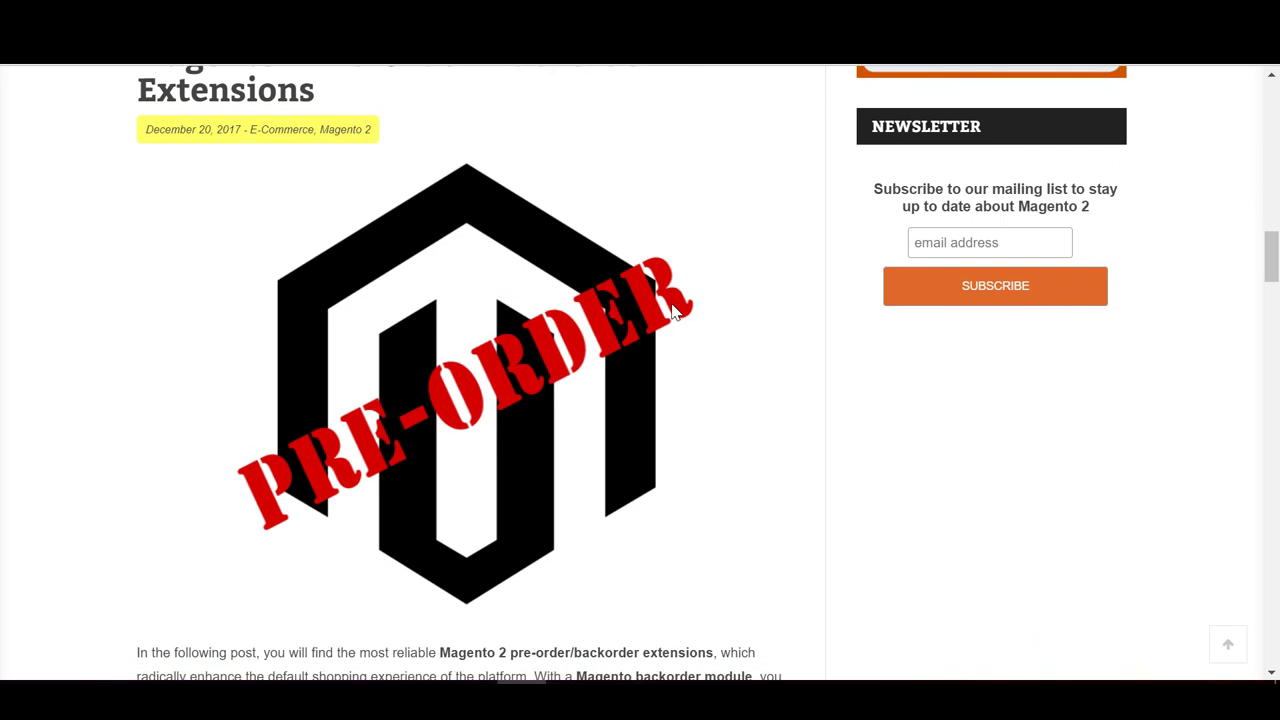
scroll(673, 312, down, 3)
scroll(673, 312, down, 1)
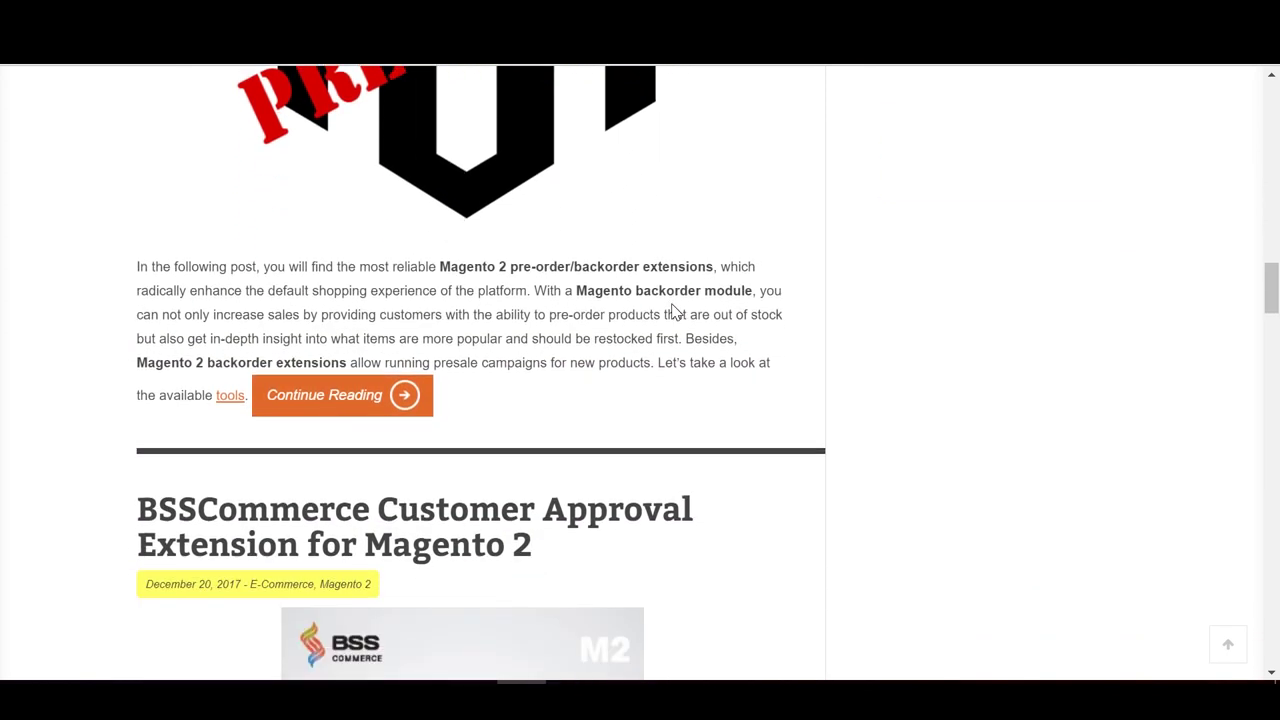